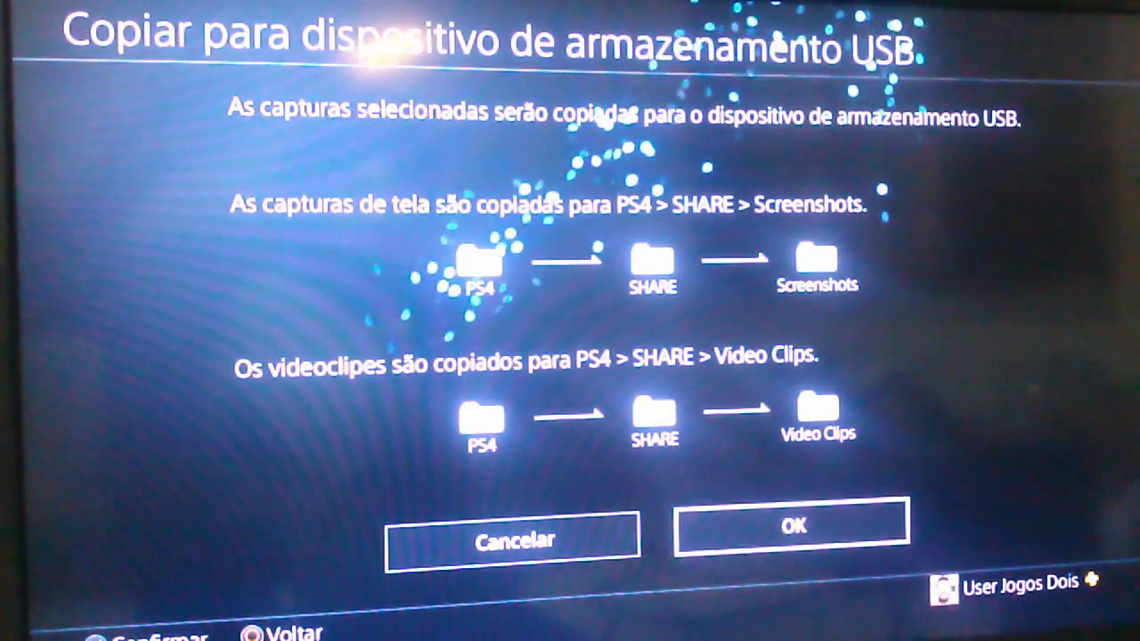
Step: Confirm copying the selected captures to the USB storage device and leave the console's video clip gallery
{"action": "key", "text": "Return"}
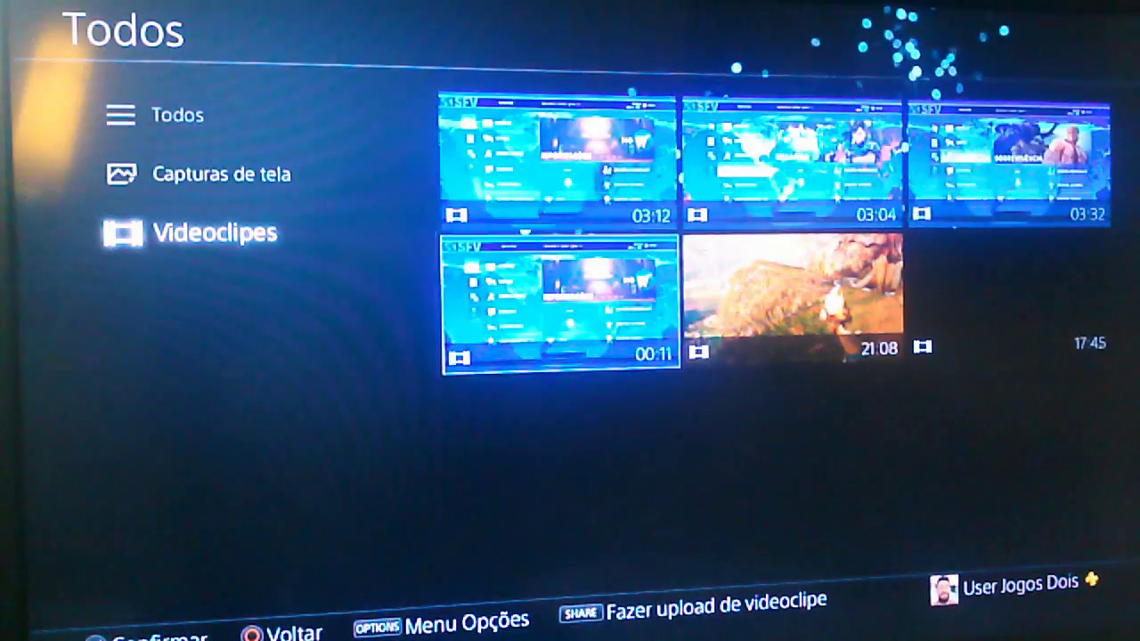
{"action": "key", "text": "Left"}
{"action": "key", "text": "Escape"}
{"action": "key", "text": "Escape"}
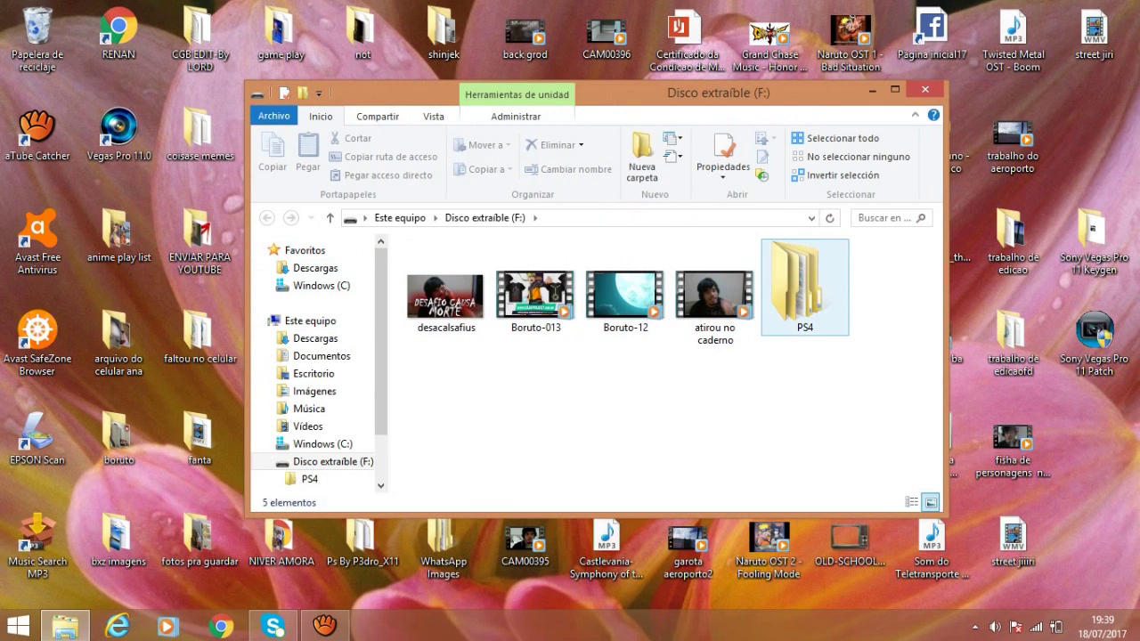
Step: Open the STREET FIGHTER V folder inside PS4 > SHARE > Video Clips on the removable drive F: on the computer
{"action": "double_click", "coordinate": [804, 285]}
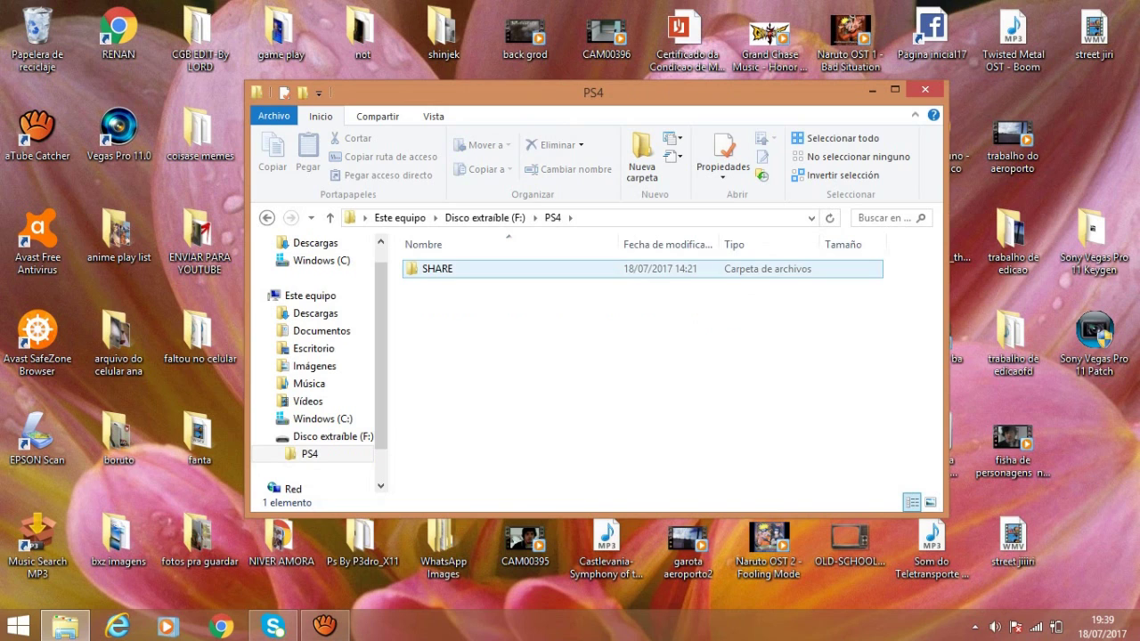
{"action": "double_click", "coordinate": [437, 269]}
{"action": "double_click", "coordinate": [445, 268]}
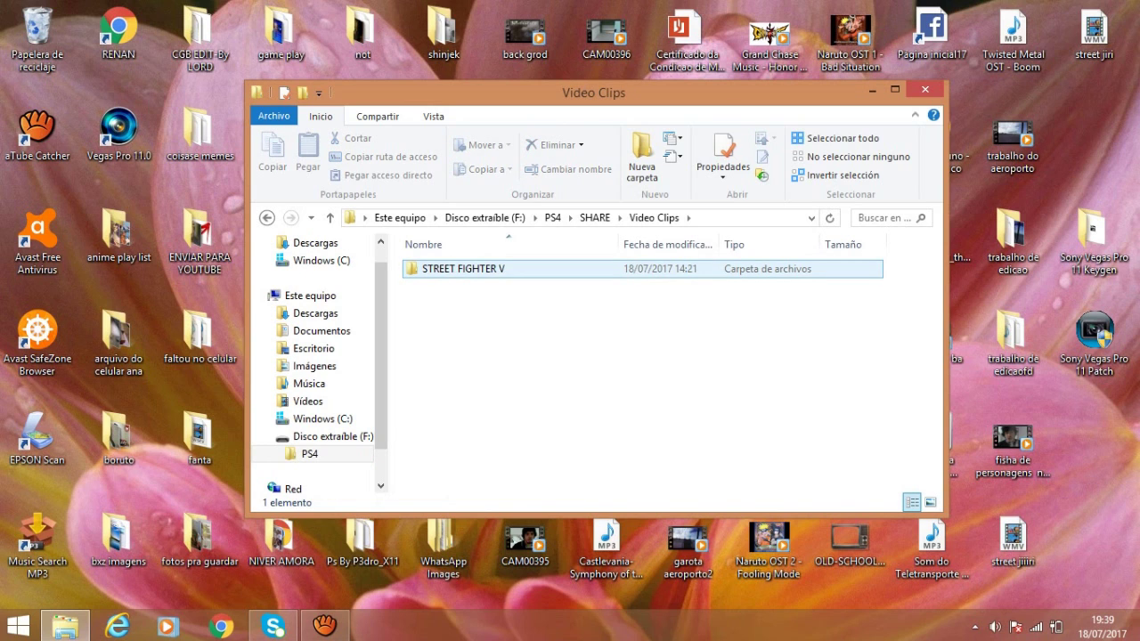
{"action": "double_click", "coordinate": [445, 269]}
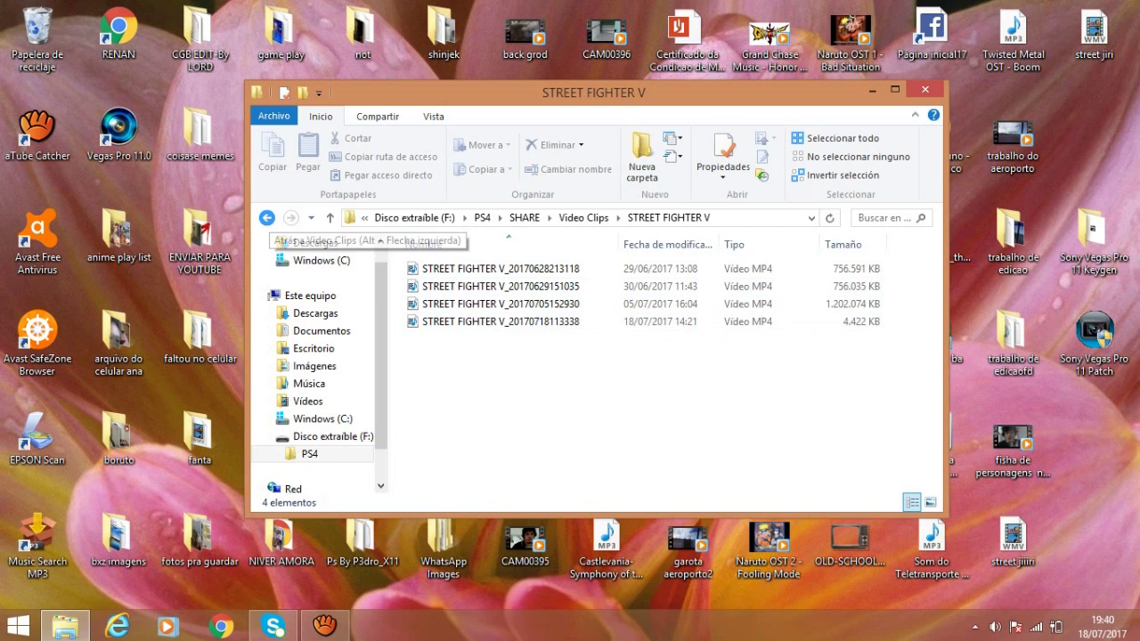
{"action": "left_click_drag", "start_coordinate": [499, 322], "coordinate": [294, 55]}
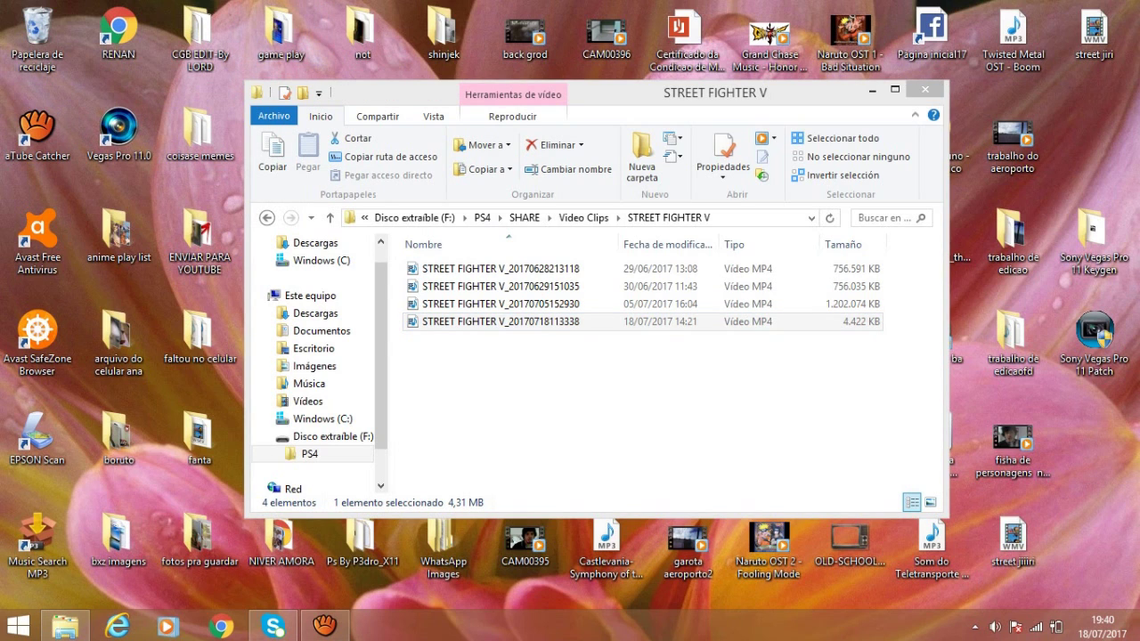
{"action": "double_click", "coordinate": [280, 34]}
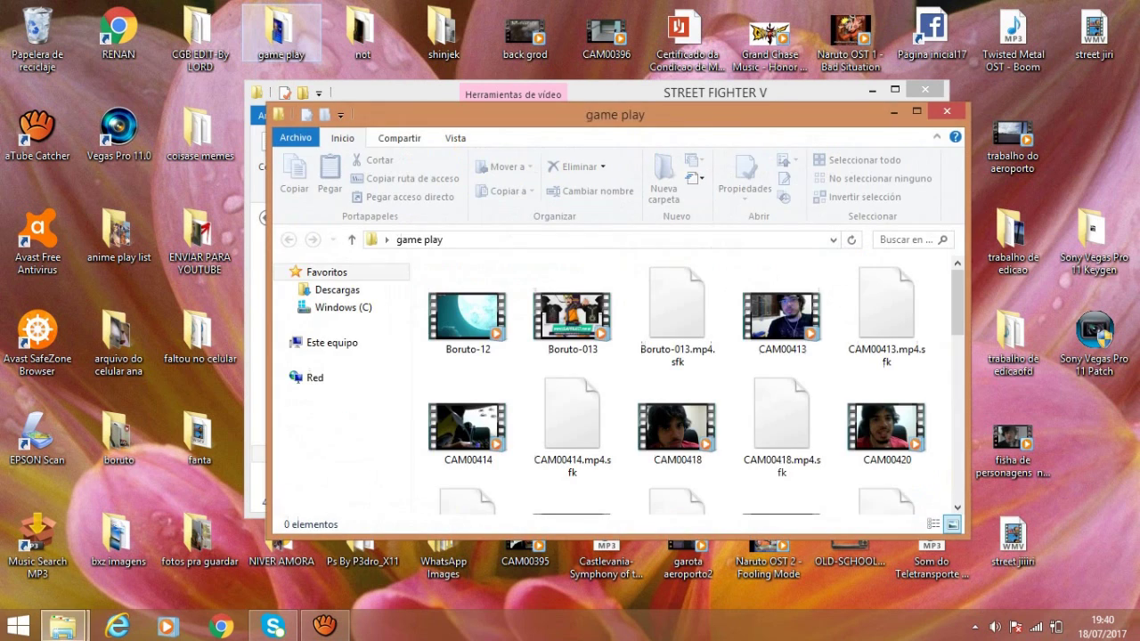
{"action": "scroll", "coordinate": [801, 298], "scroll_direction": "down", "scroll_amount": 10}
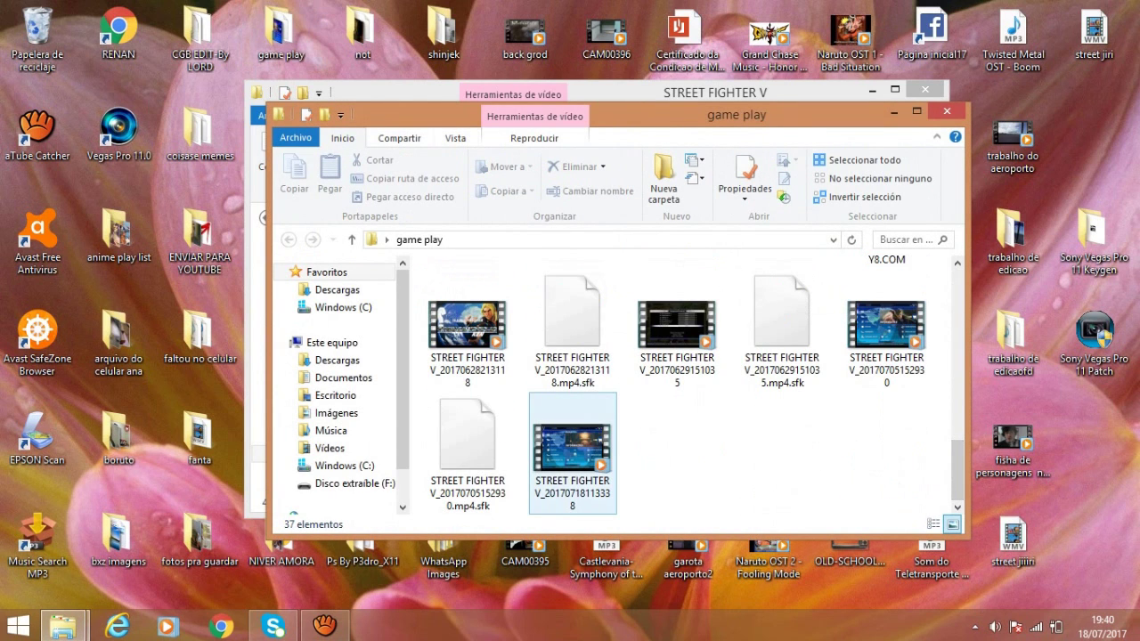
{"action": "left_click_drag", "start_coordinate": [659, 114], "coordinate": [673, 80]}
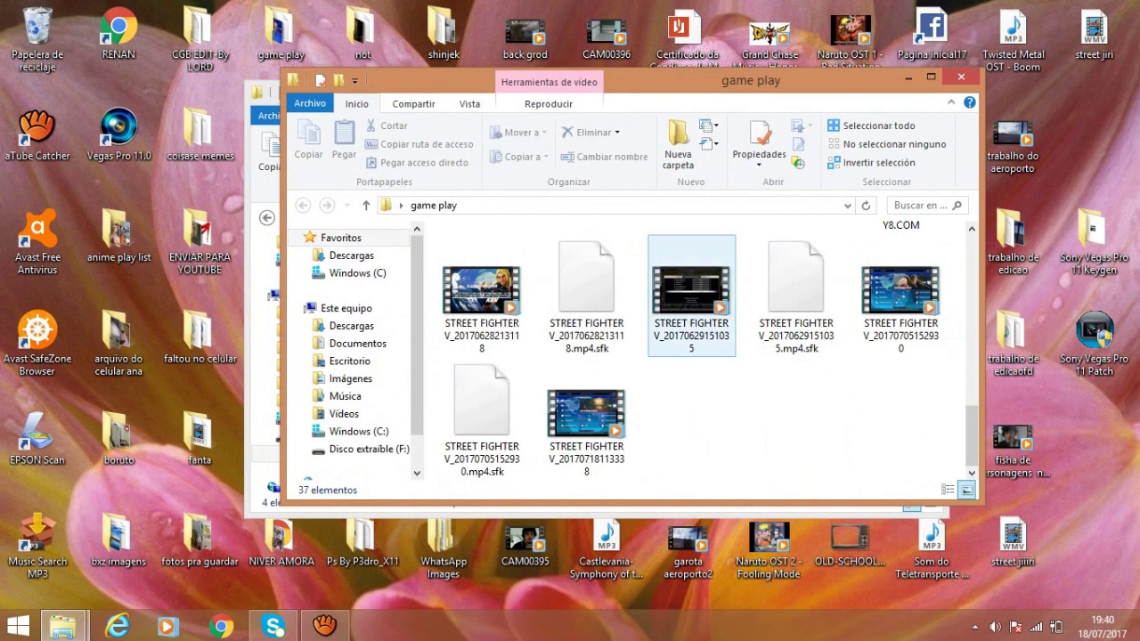
{"action": "left_click", "coordinate": [586, 418]}
{"action": "double_click", "coordinate": [586, 419]}
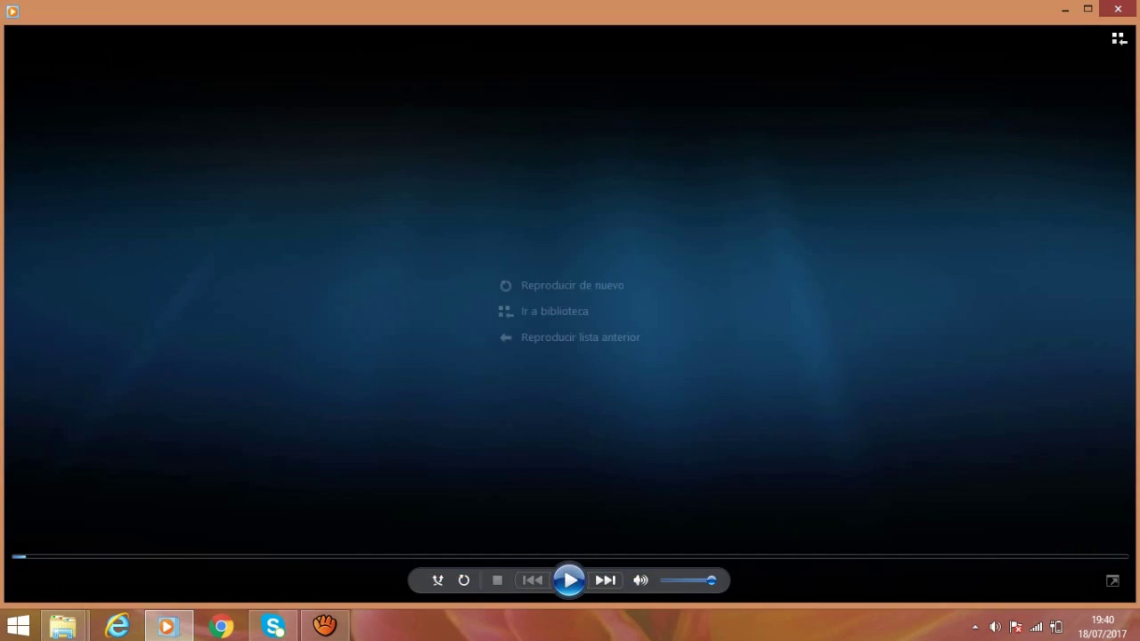
{"action": "left_click", "coordinate": [1117, 9]}
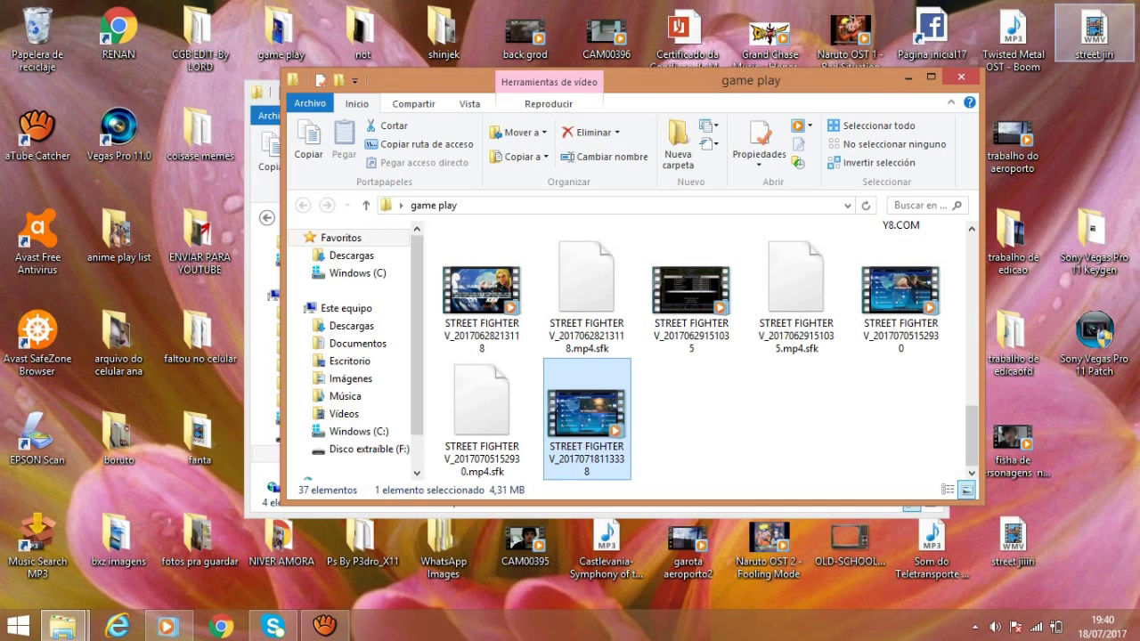
{"action": "scroll", "coordinate": [587, 294], "scroll_direction": "up", "scroll_amount": 1}
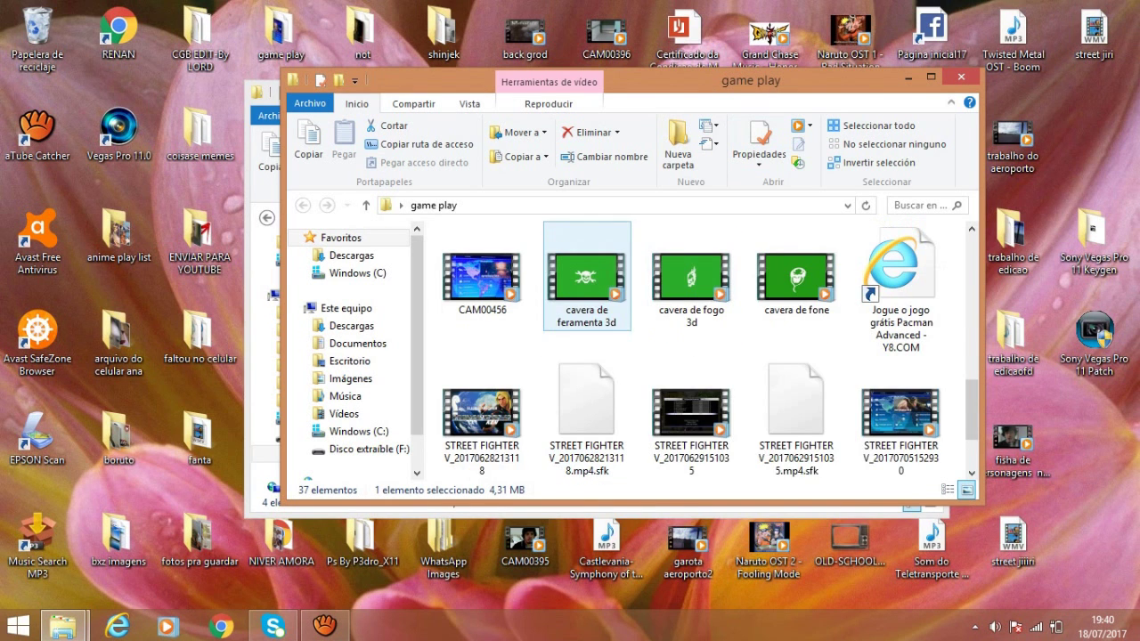
{"action": "left_click", "coordinate": [482, 419]}
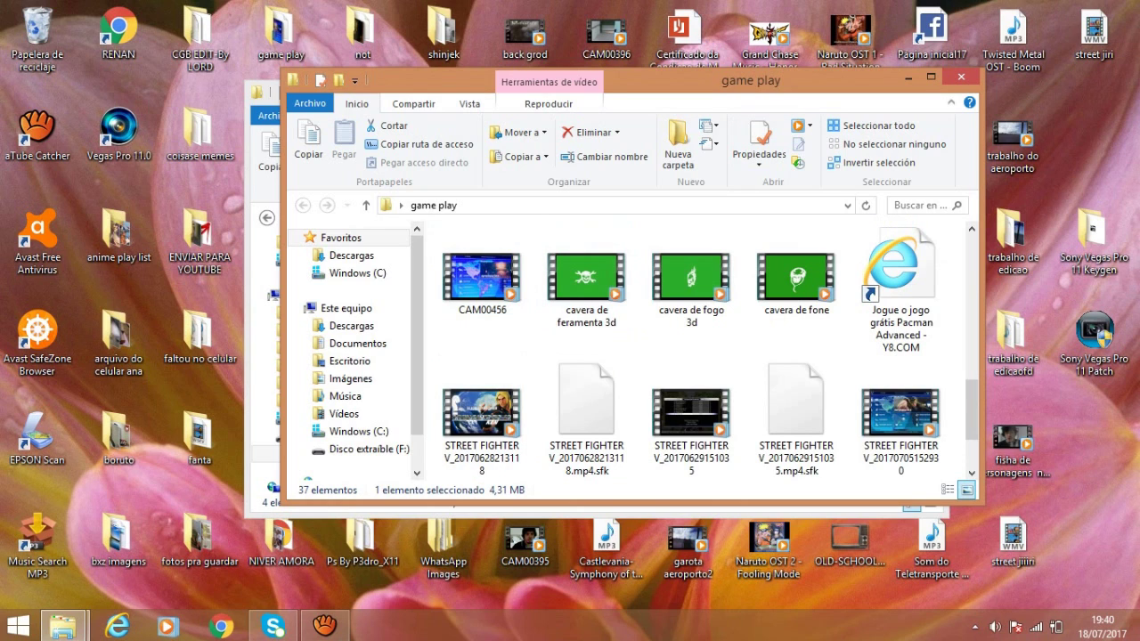
{"action": "left_click", "coordinate": [482, 272]}
{"action": "left_click", "coordinate": [586, 414]}
{"action": "left_click", "coordinate": [586, 276]}
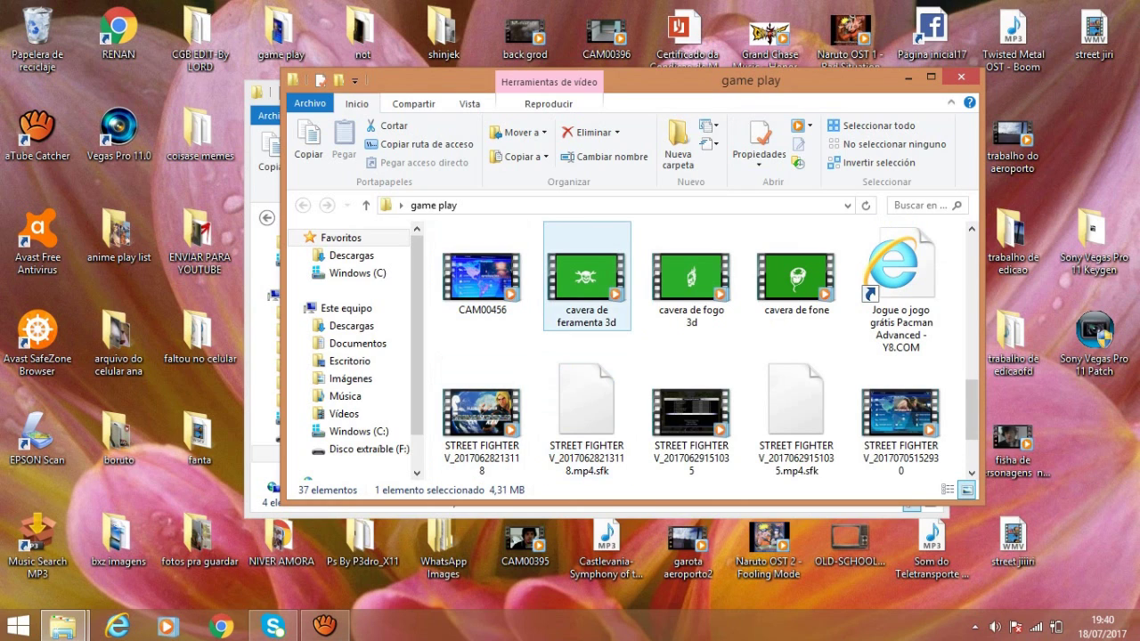
{"action": "scroll", "coordinate": [586, 276], "scroll_direction": "up", "scroll_amount": 6}
Step: Launch Vegas Pro 11.0 and add the CAM00414 video from the game play folder to the project media
{"action": "left_click", "coordinate": [119, 134]}
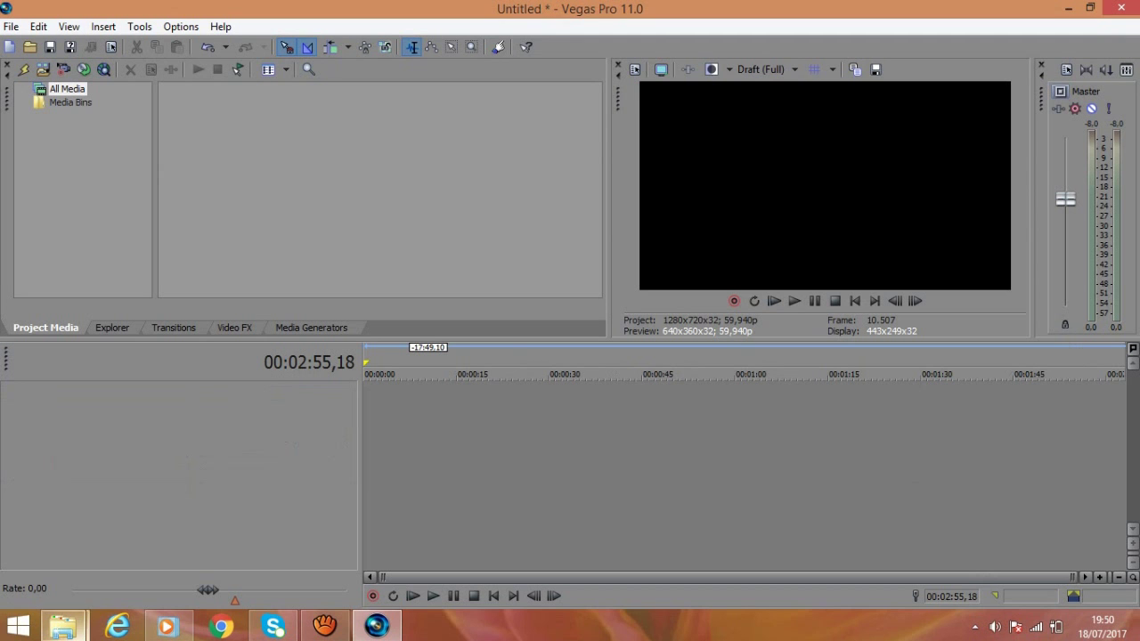
{"action": "mouse_move", "coordinate": [63, 627]}
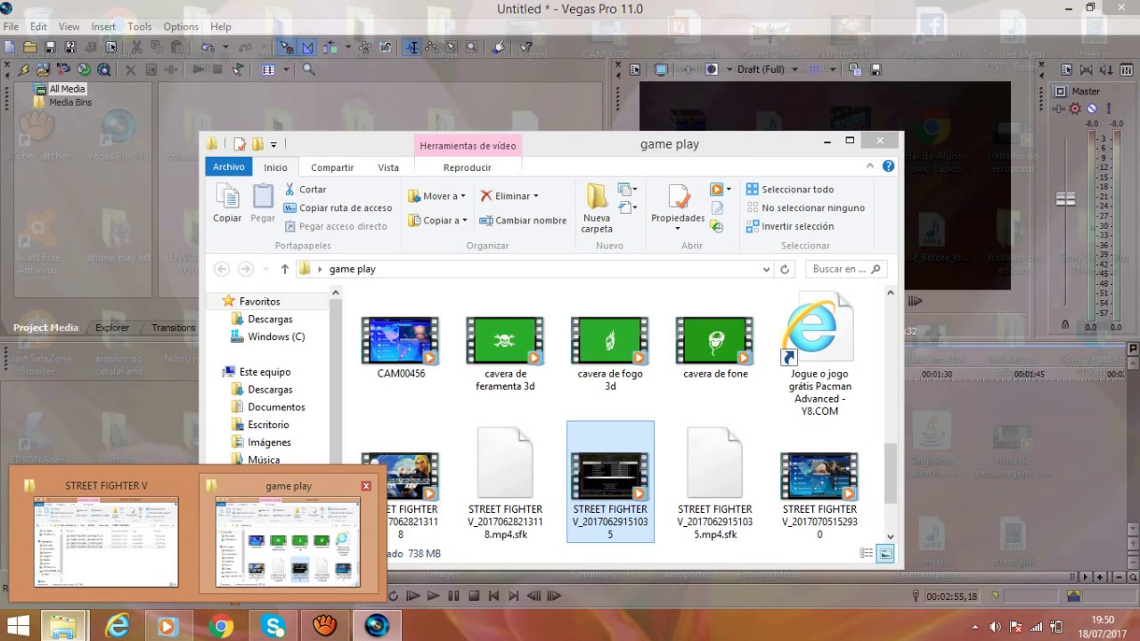
{"action": "left_click", "coordinate": [289, 534]}
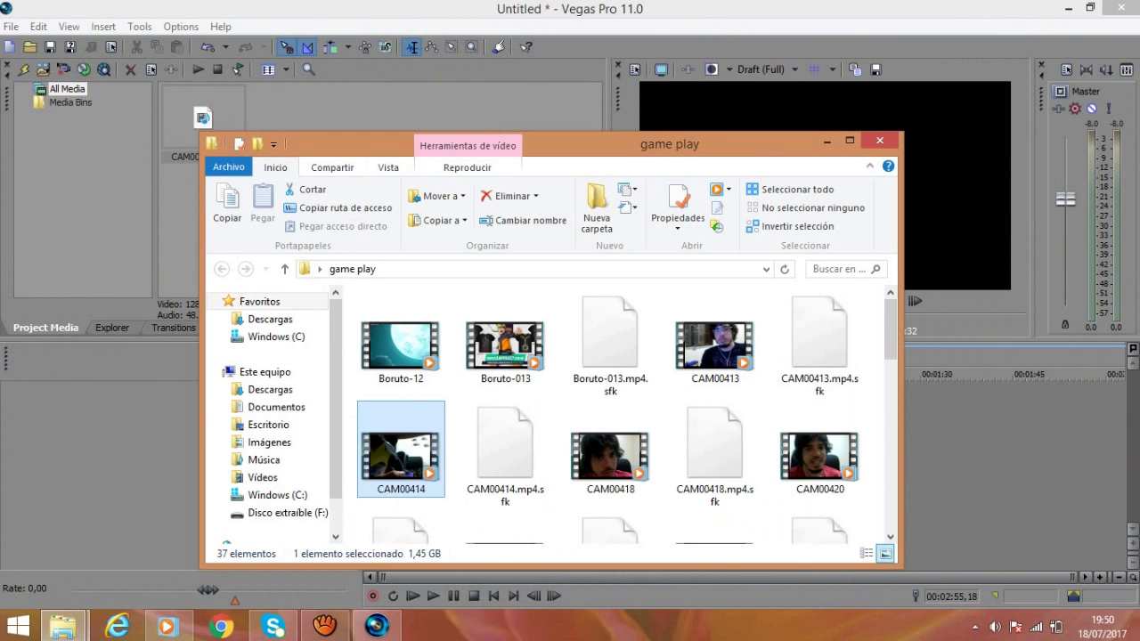
{"action": "scroll", "coordinate": [718, 310], "scroll_direction": "down", "scroll_amount": 3}
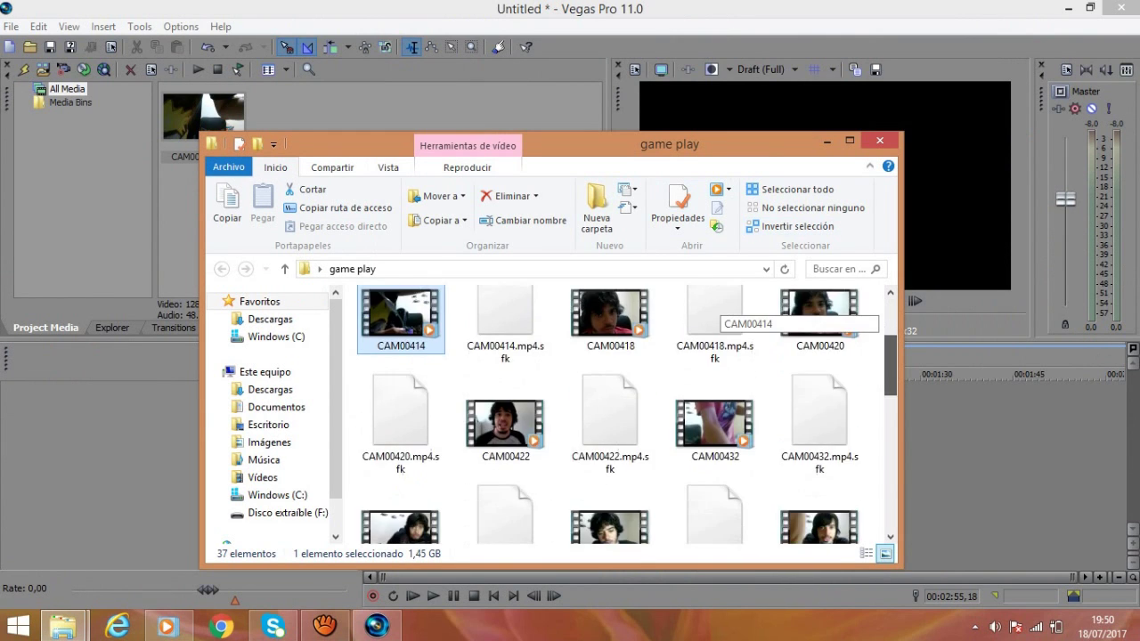
{"action": "scroll", "coordinate": [717, 311], "scroll_direction": "down", "scroll_amount": 10}
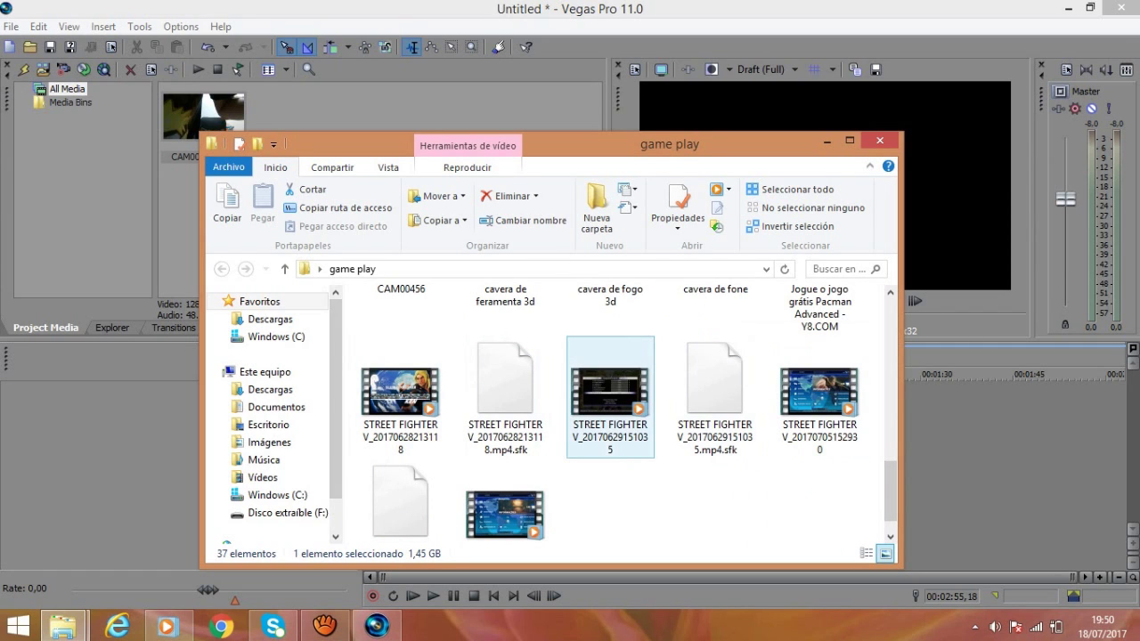
{"action": "left_click_drag", "start_coordinate": [610, 392], "coordinate": [411, 118]}
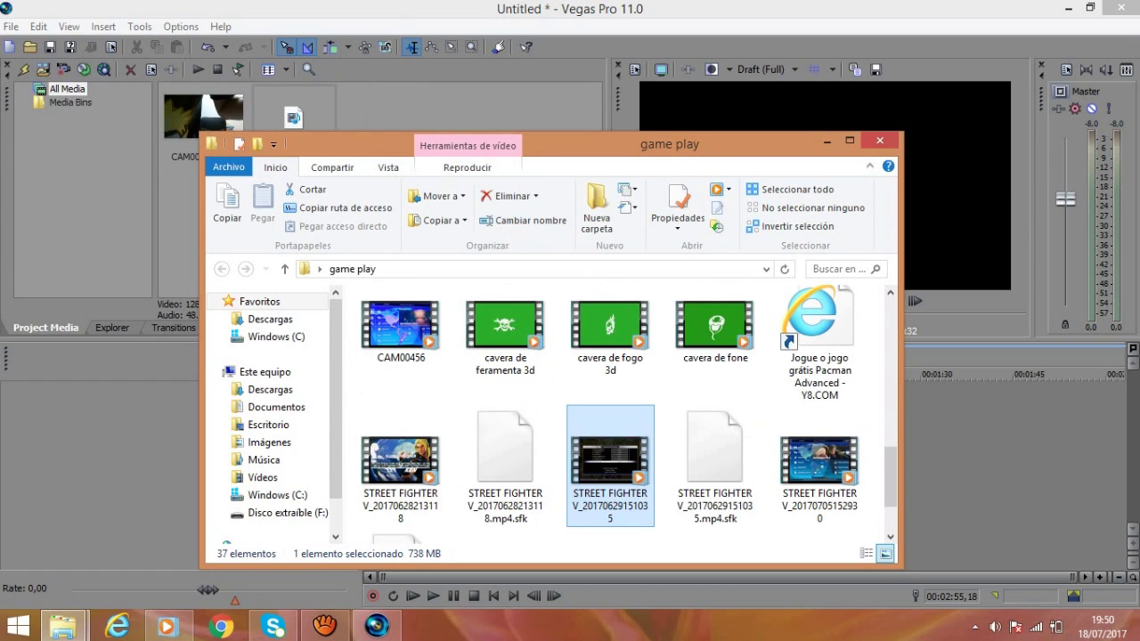
{"action": "left_click", "coordinate": [826, 140]}
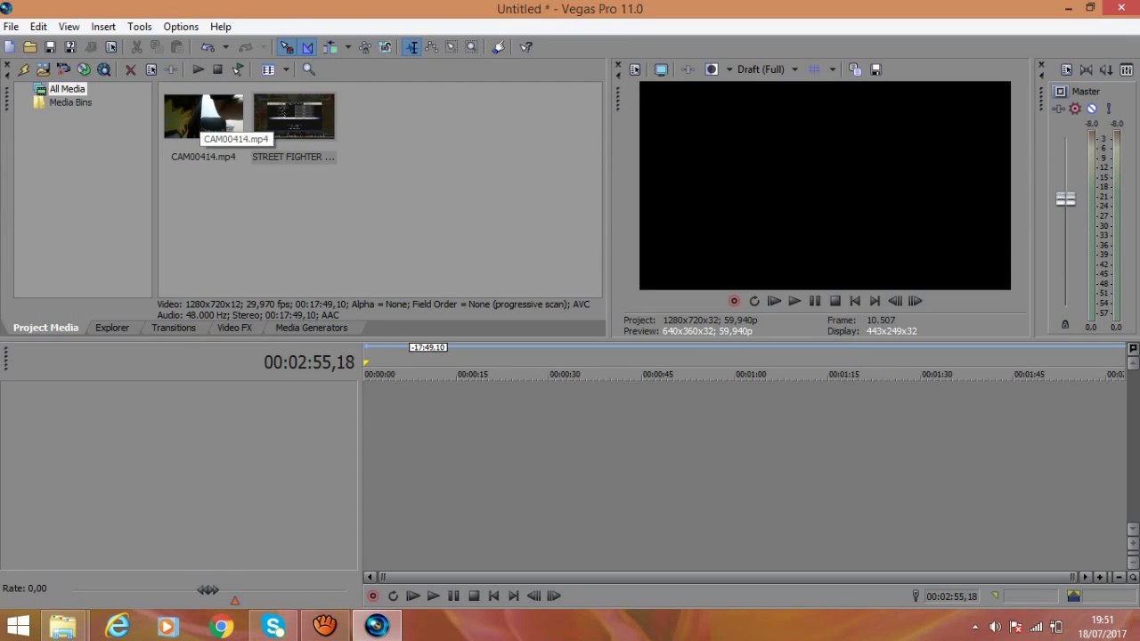
Step: Place CAM00414.mp4 on the timeline and the STREET FIGHTER V clip on separate tracks below it
{"action": "left_click", "coordinate": [202, 118]}
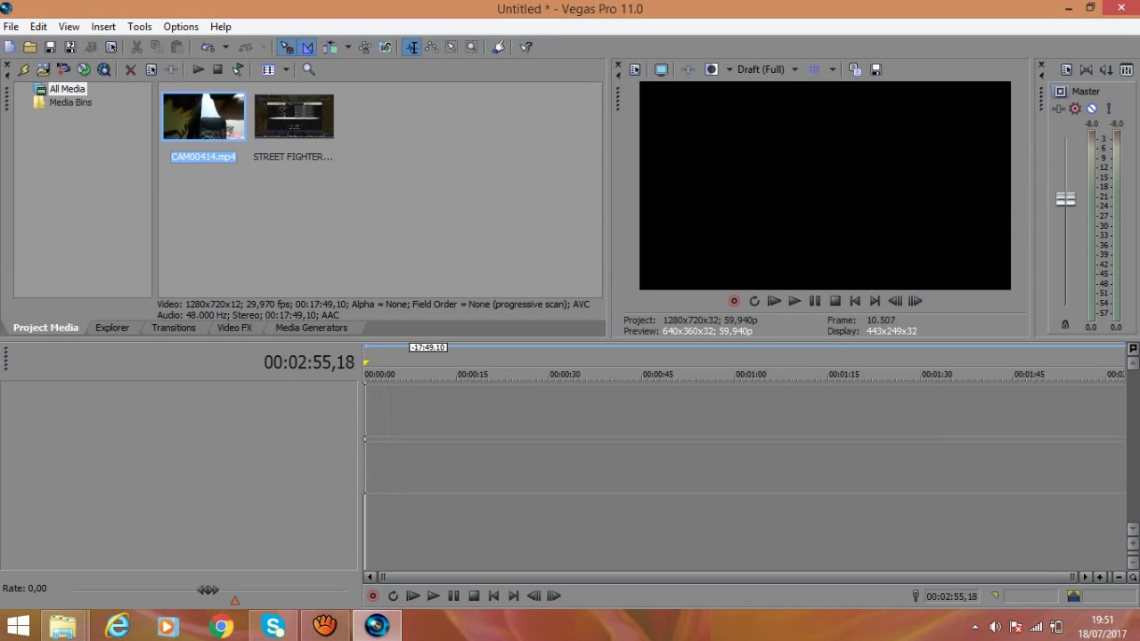
{"action": "left_click_drag", "start_coordinate": [365, 439], "coordinate": [365, 439]}
{"action": "left_click", "coordinate": [297, 124]}
{"action": "left_click_drag", "start_coordinate": [296, 125], "coordinate": [365, 522]}
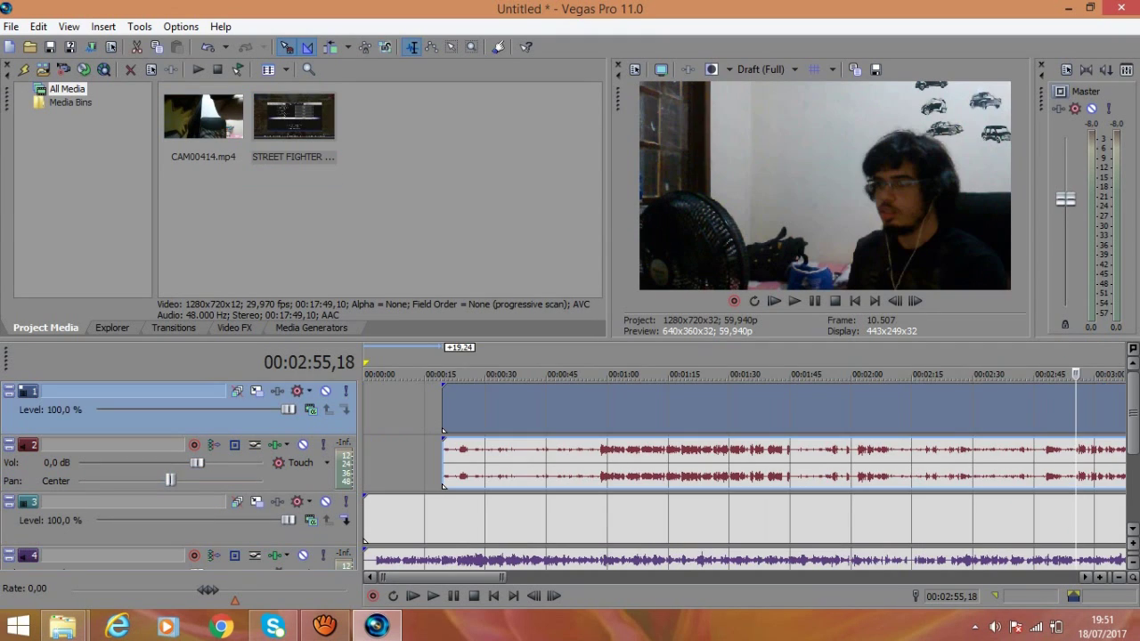
Step: Trim about 36 seconds off the start of the camera clip on the upper tracks
{"action": "mouse_move", "coordinate": [570, 519]}
{"action": "left_mouse_down"}
{"action": "mouse_move", "coordinate": [599, 520]}
{"action": "mouse_move", "coordinate": [570, 519]}
{"action": "left_mouse_up"}
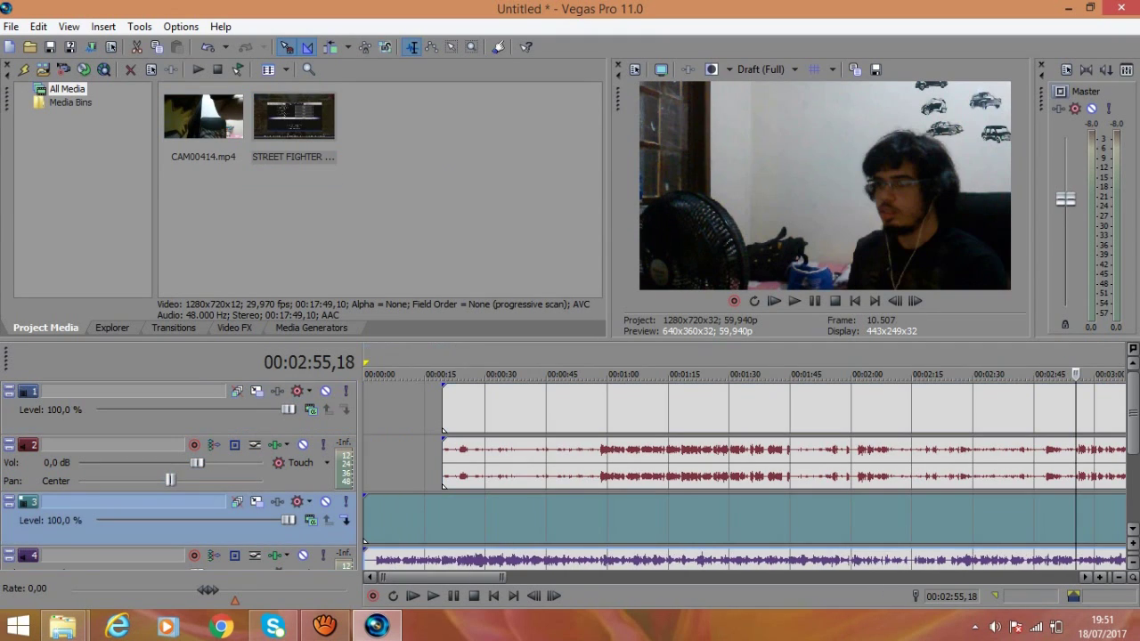
{"action": "left_click", "coordinate": [398, 410]}
{"action": "left_click_drag", "start_coordinate": [398, 374], "coordinate": [611, 410]}
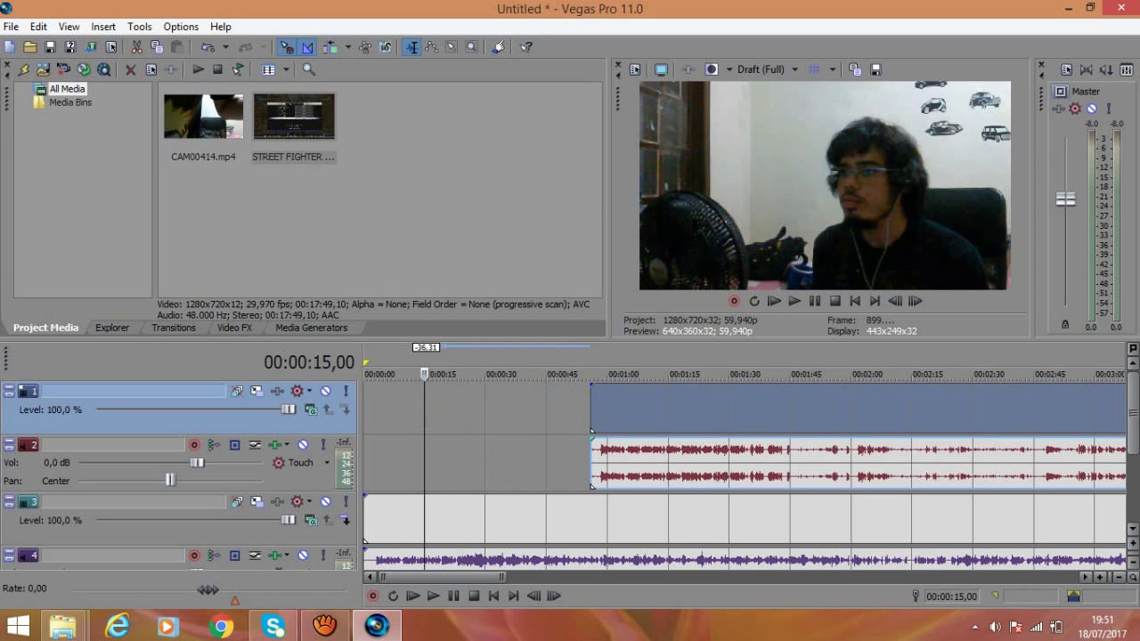
Step: Shift the gameplay clip to about 00:00:42 and move the trimmed camera clip to the start of the timeline
{"action": "left_click_drag", "start_coordinate": [570, 518], "coordinate": [742, 414]}
{"action": "left_click_drag", "start_coordinate": [1132, 463], "coordinate": [1132, 412]}
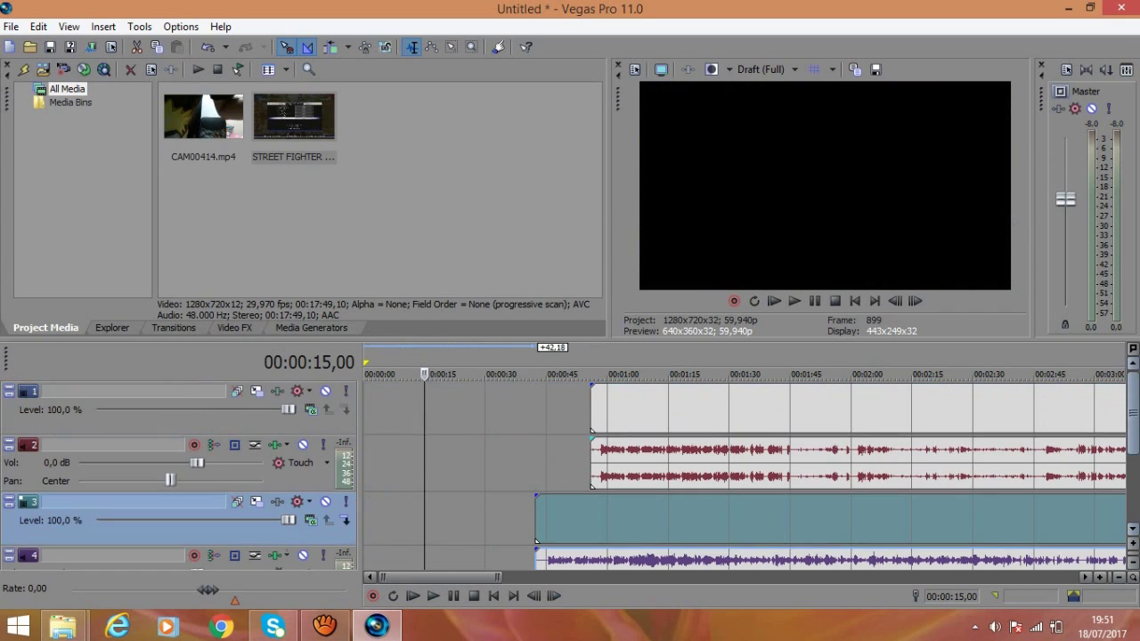
{"action": "left_click_drag", "start_coordinate": [783, 410], "coordinate": [557, 409]}
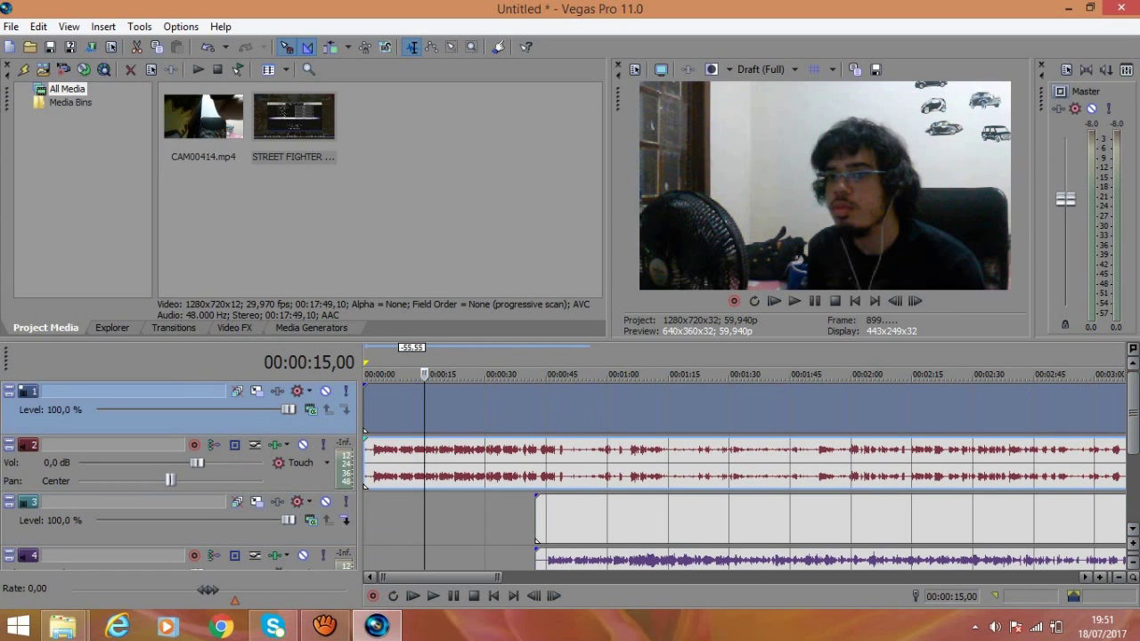
Step: Play the timeline from the beginning to check the camera clip's opening, and pause after a few seconds
{"action": "key", "text": "Home"}
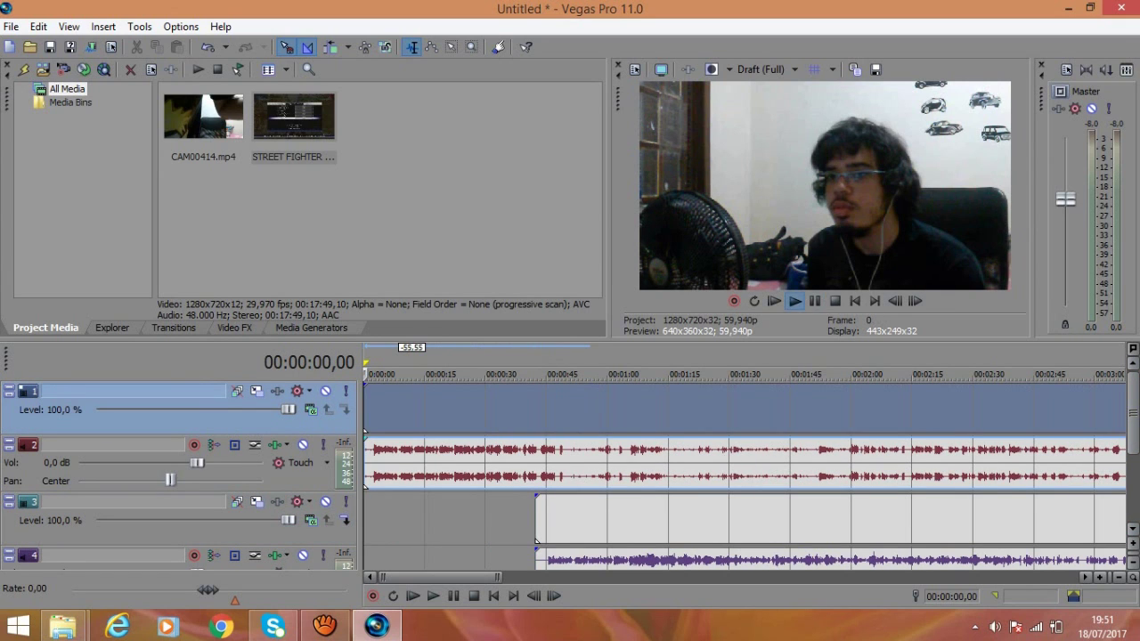
{"action": "key", "text": "space"}
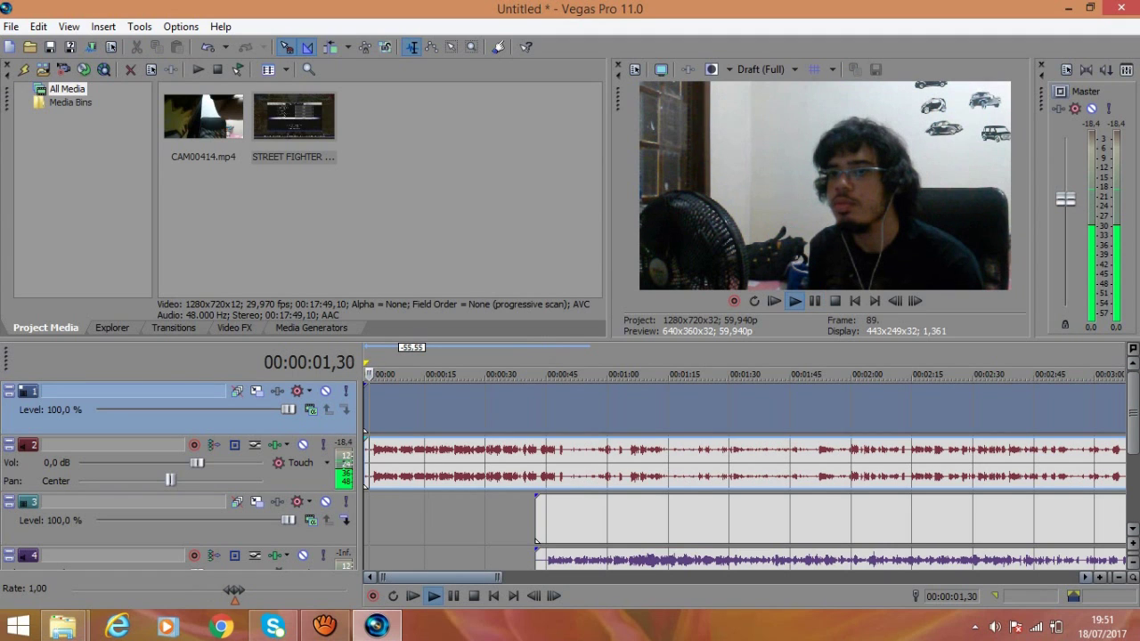
{"action": "left_click_drag", "start_coordinate": [497, 577], "coordinate": [445, 577]}
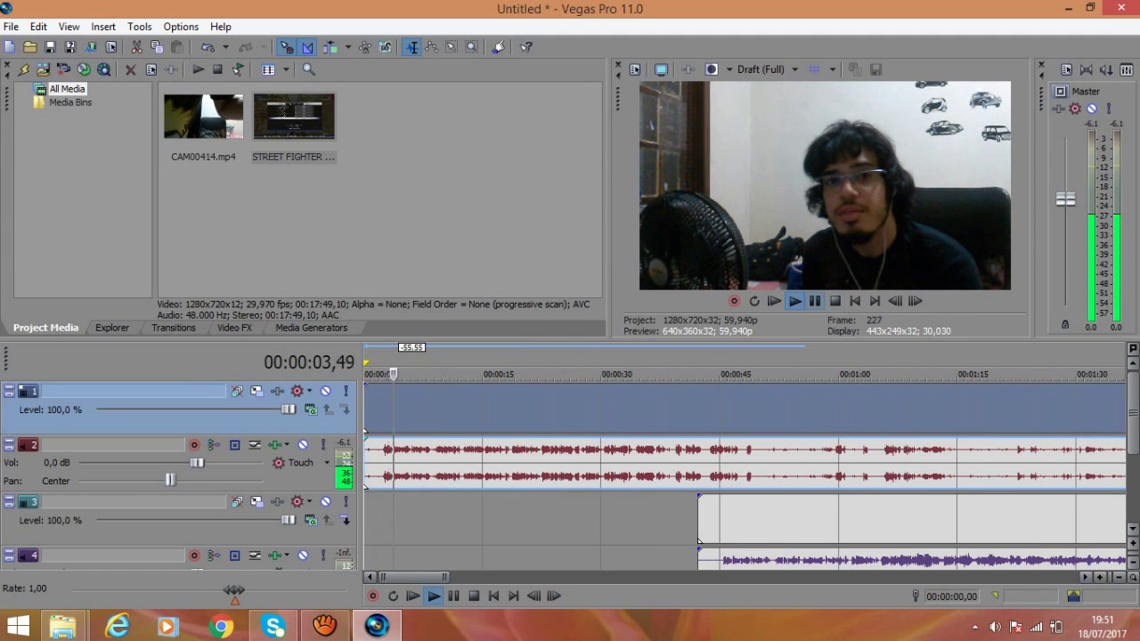
{"action": "left_click", "coordinate": [814, 301]}
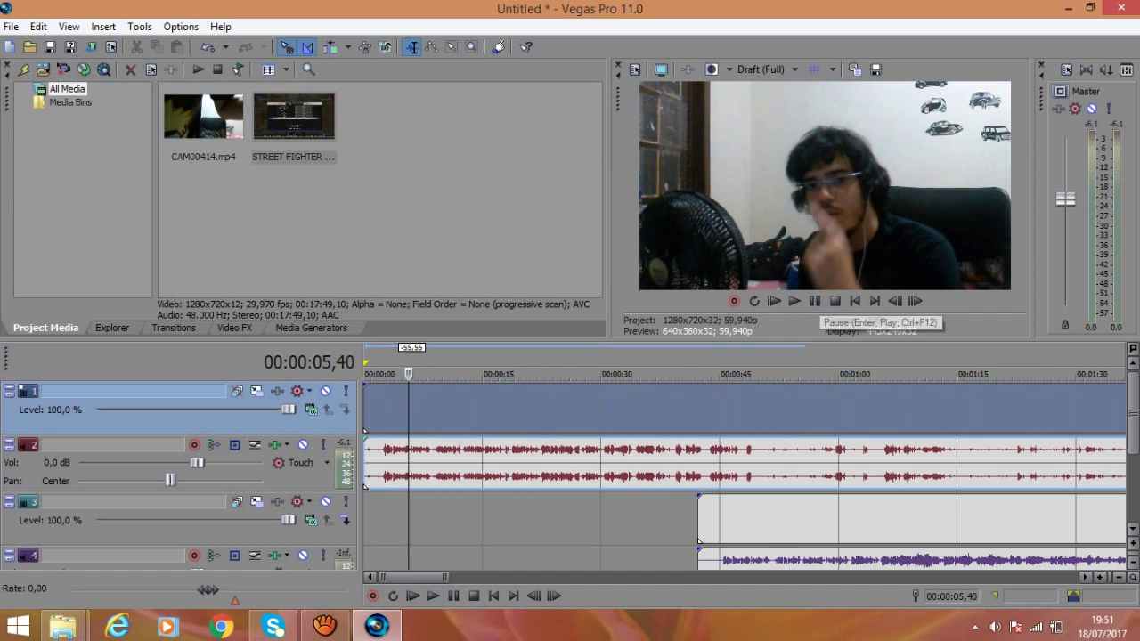
Step: Trim about 2 seconds off the start of the camera clip and about 2.5 seconds off the start of the gameplay clip
{"action": "left_click_drag", "start_coordinate": [364, 409], "coordinate": [382, 409]}
{"action": "left_click_drag", "start_coordinate": [552, 463], "coordinate": [628, 463]}
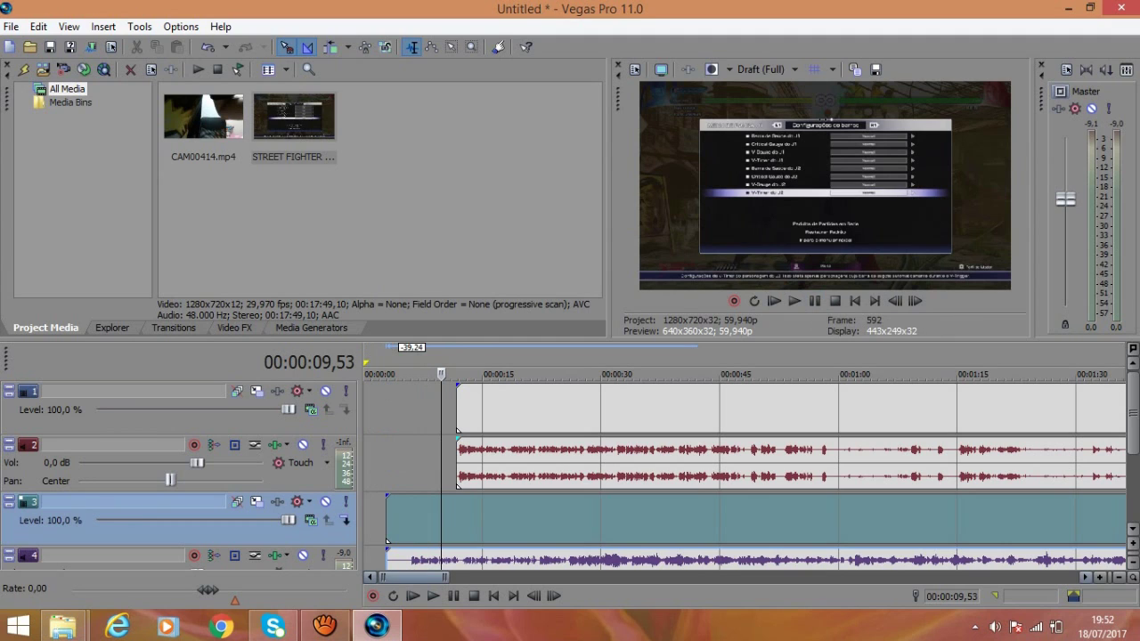
{"action": "scroll", "coordinate": [745, 471], "scroll_direction": "up", "scroll_amount": 10}
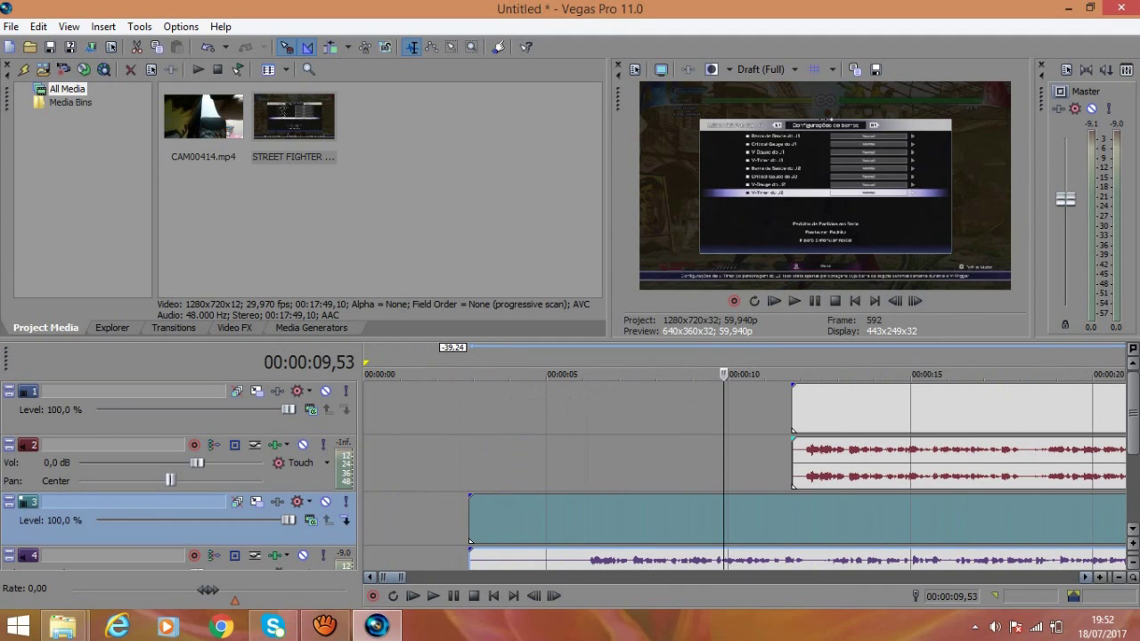
{"action": "left_click_drag", "start_coordinate": [470, 540], "coordinate": [535, 540]}
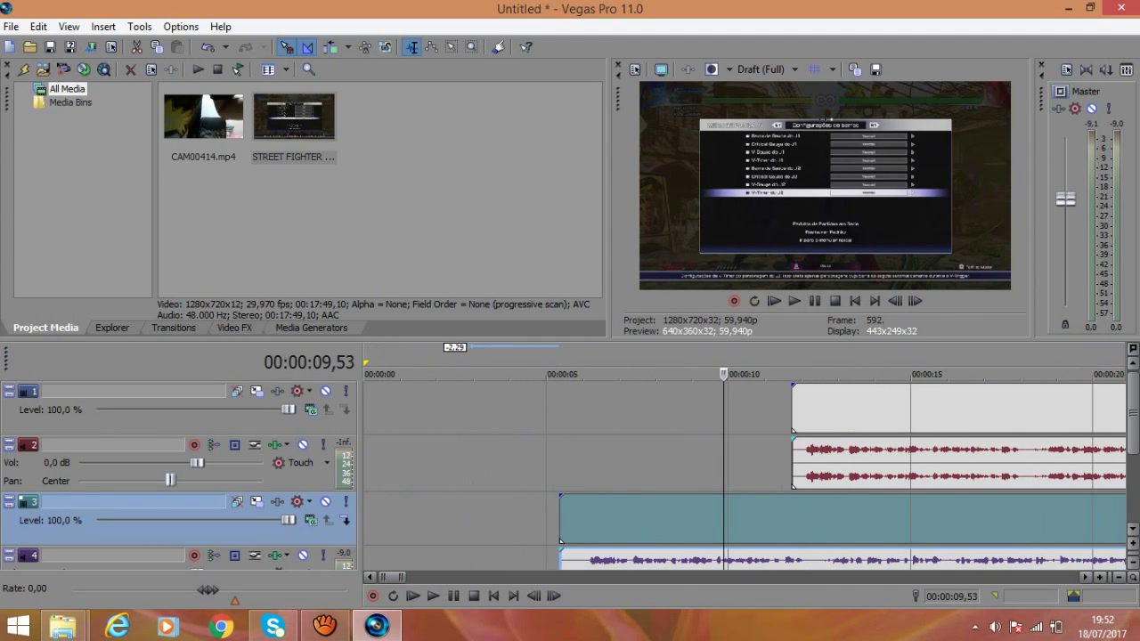
Step: Move the gameplay and camera clips so both start together about half a second into the timeline
{"action": "left_click_drag", "start_coordinate": [585, 541], "coordinate": [385, 540]}
{"action": "left_click_drag", "start_coordinate": [794, 410], "coordinate": [385, 409]}
{"action": "left_click", "coordinate": [385, 520]}
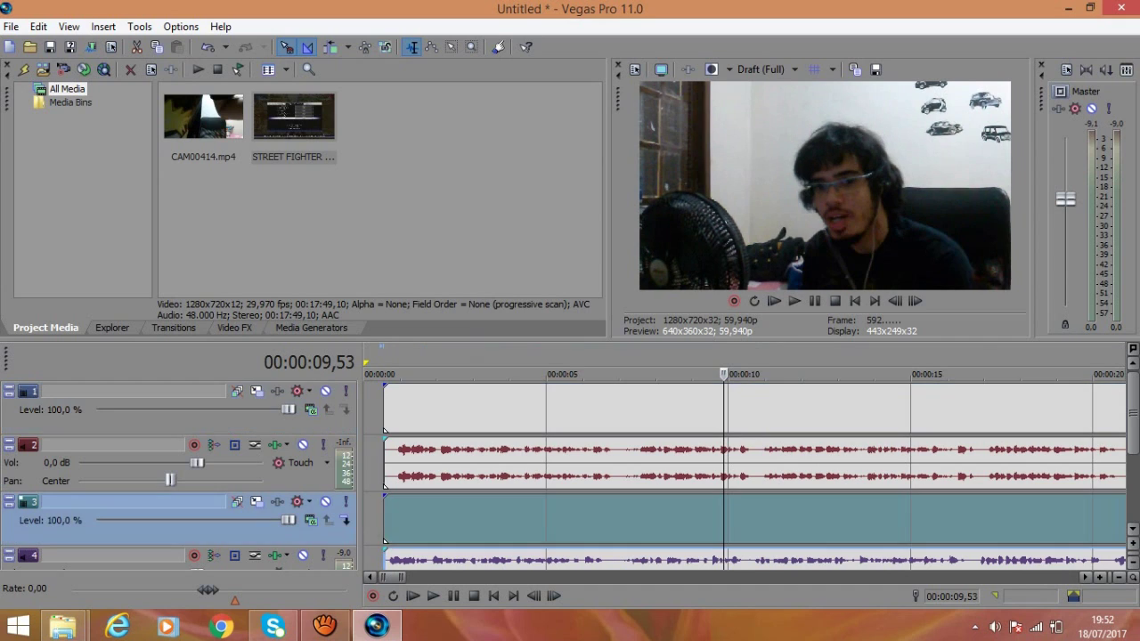
Step: Move the gameplay and camera clips to the start of the timeline, bringing the camera footage about 10 frames earlier to match the gameplay audio
{"action": "left_click_drag", "start_coordinate": [385, 540], "coordinate": [365, 541]}
{"action": "scroll", "coordinate": [365, 540], "scroll_direction": "up", "scroll_amount": 6}
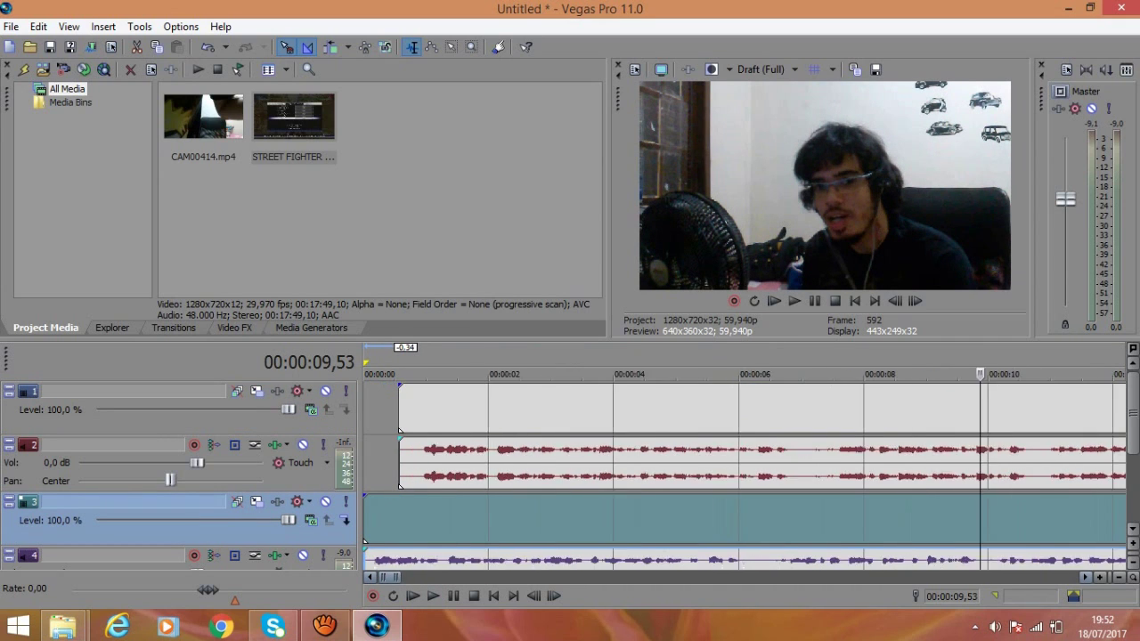
{"action": "left_click_drag", "start_coordinate": [487, 410], "coordinate": [370, 418]}
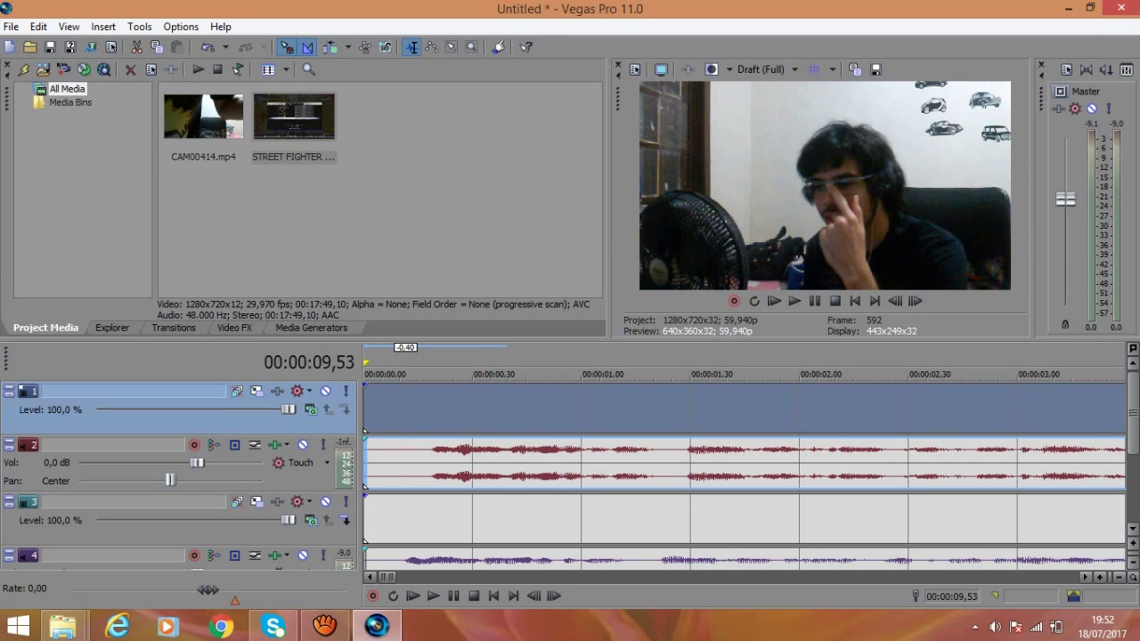
{"action": "left_click_drag", "start_coordinate": [623, 462], "coordinate": [586, 462]}
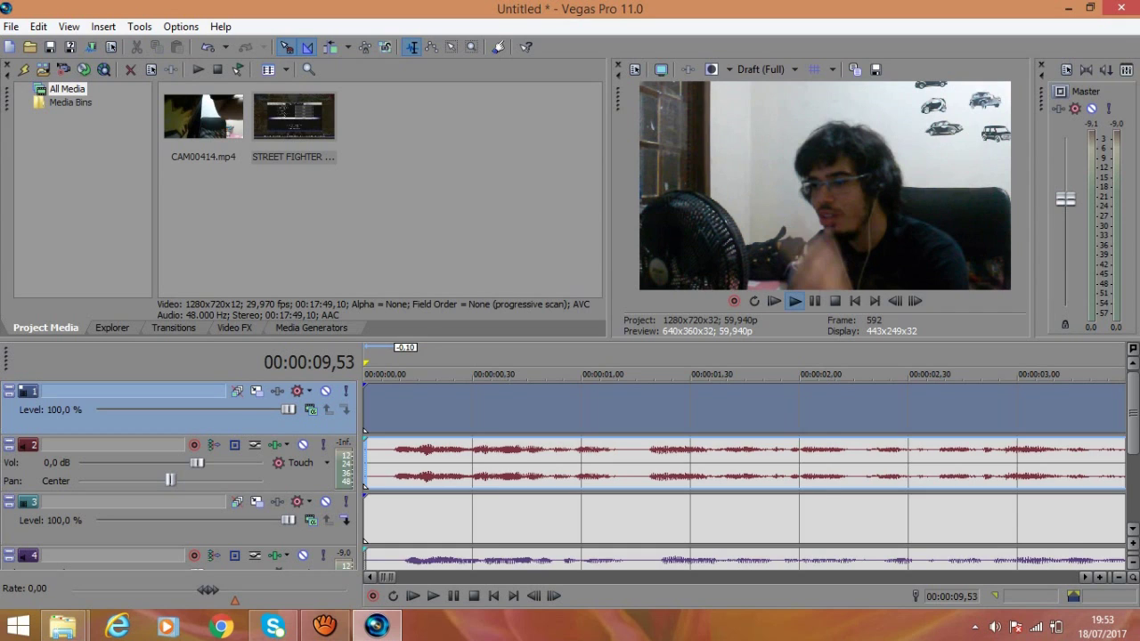
Step: Play the footage from about 00:00:10 to check the sync, and fine-tune the alignment of the clips' audio waveforms at the timeline start
{"action": "key", "text": "space"}
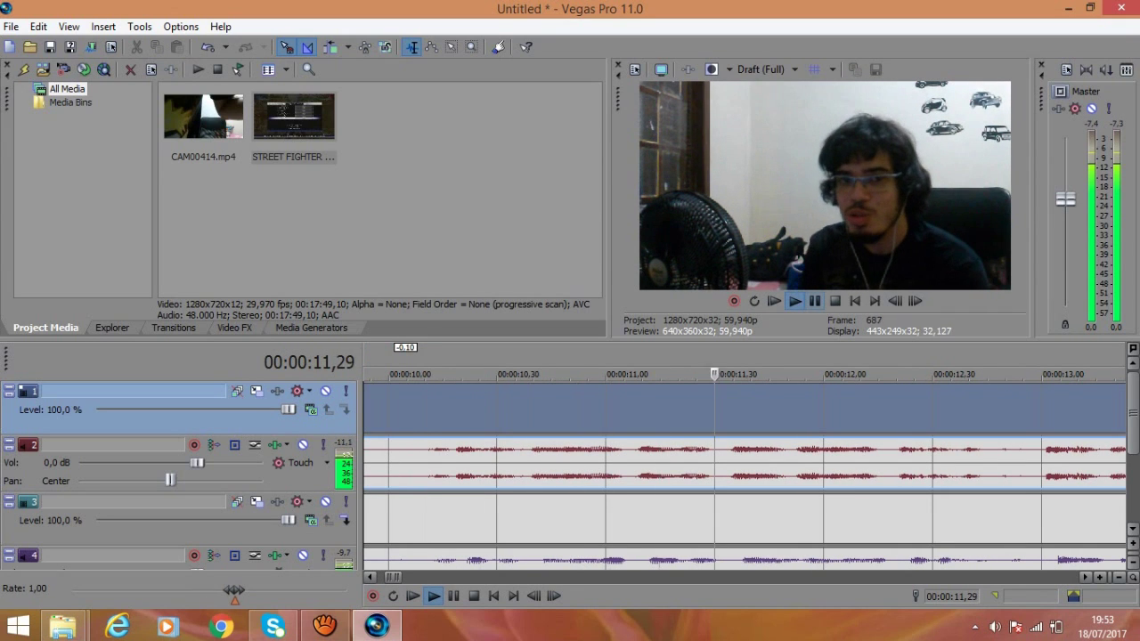
{"action": "left_click", "coordinate": [814, 301]}
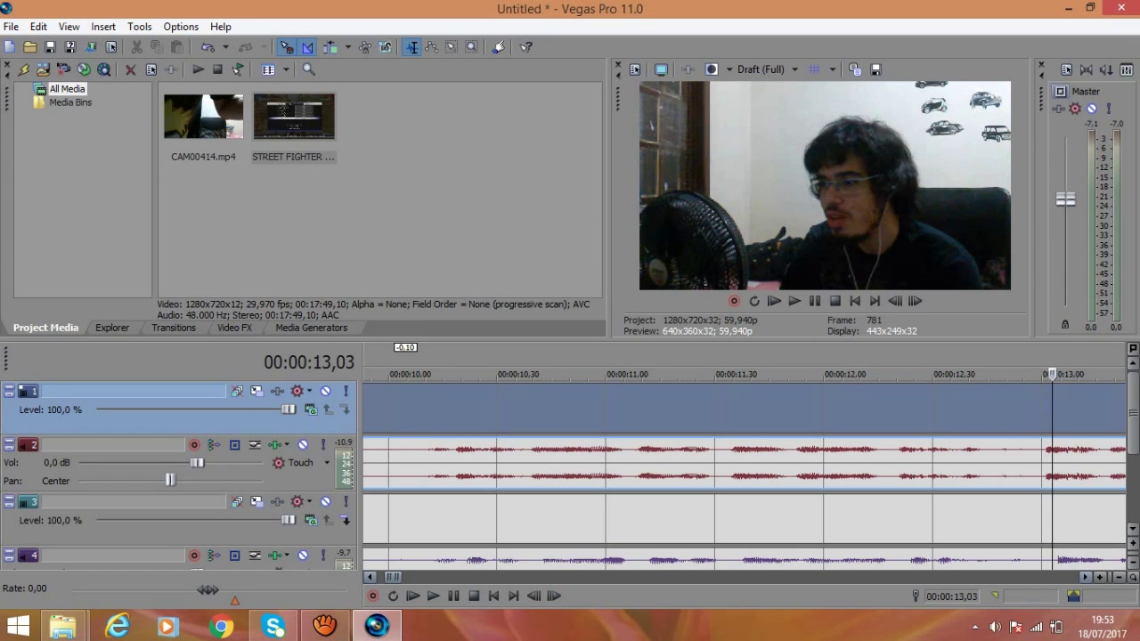
{"action": "scroll", "coordinate": [367, 518], "scroll_direction": "down", "scroll_amount": 5}
{"action": "scroll", "coordinate": [367, 518], "scroll_direction": "up", "scroll_amount": 6}
{"action": "mouse_move", "coordinate": [365, 518]}
{"action": "left_mouse_down"}
{"action": "mouse_move", "coordinate": [377, 518]}
{"action": "mouse_move", "coordinate": [365, 540]}
{"action": "left_mouse_up"}
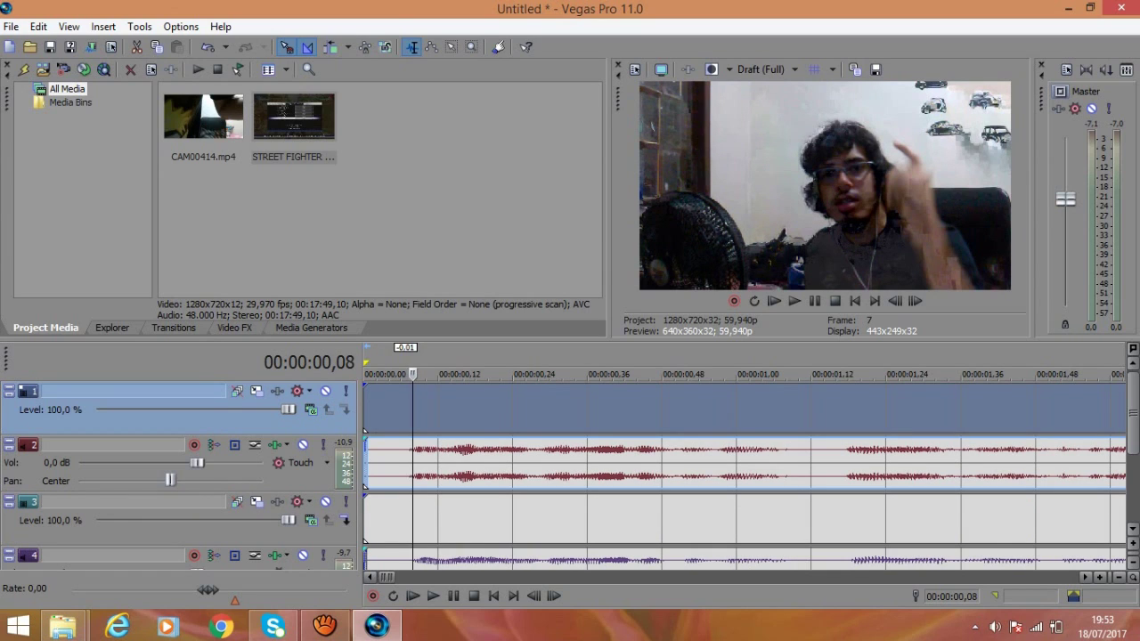
Step: Play the timeline from the beginning to about 00:00:08 to check that the camera and gameplay audio match
{"action": "key", "text": "Left"}
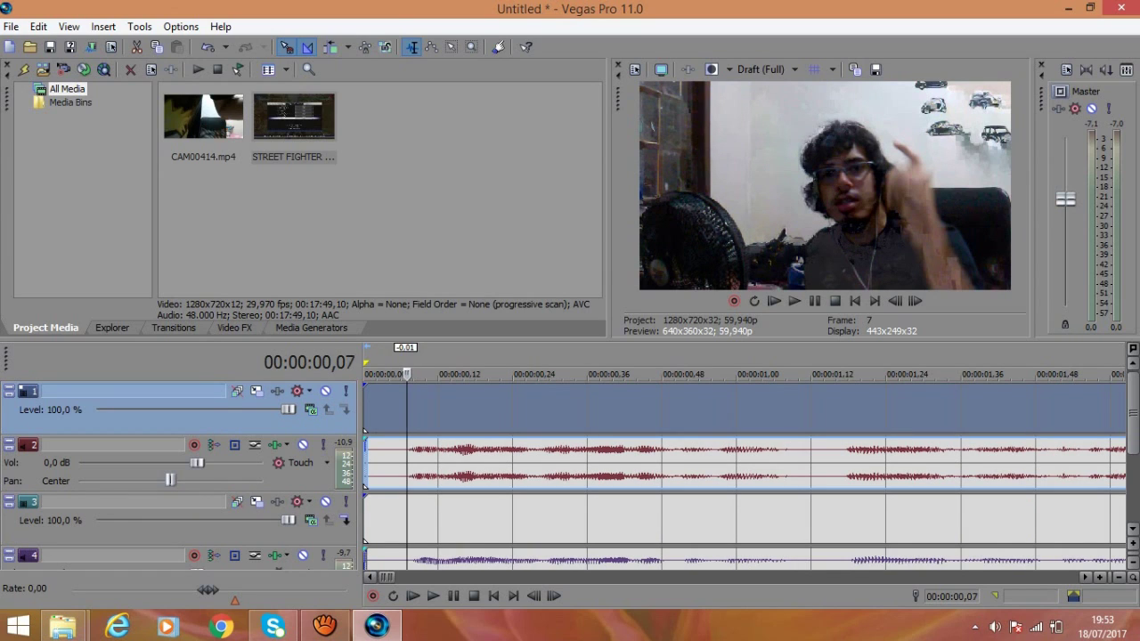
{"action": "key", "text": "space"}
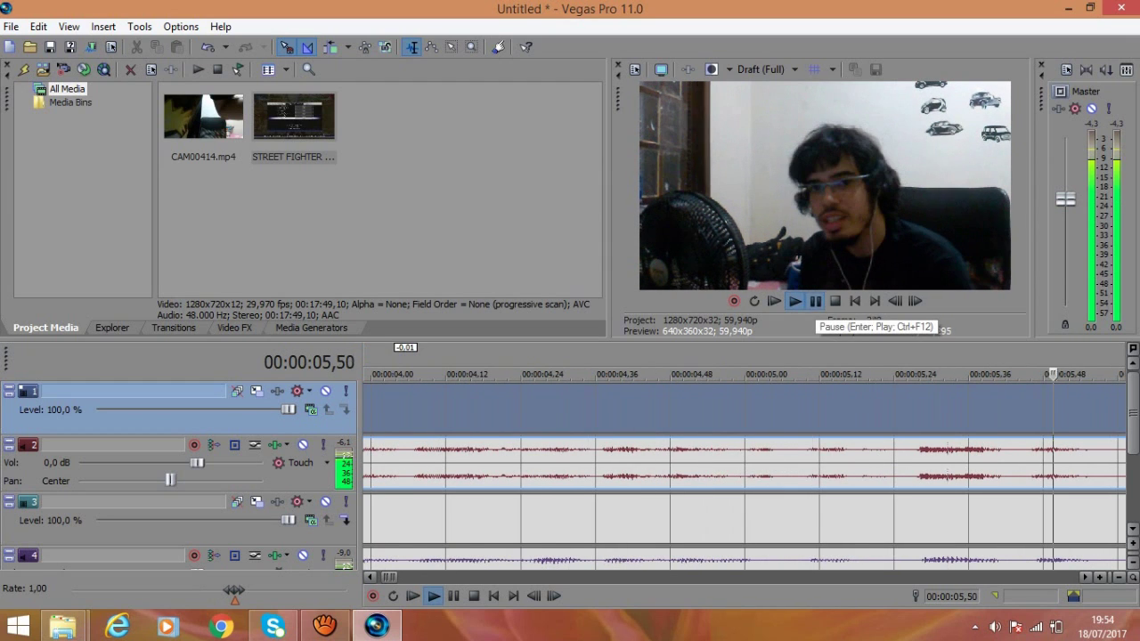
{"action": "left_click", "coordinate": [813, 301]}
{"action": "left_click", "coordinate": [794, 301]}
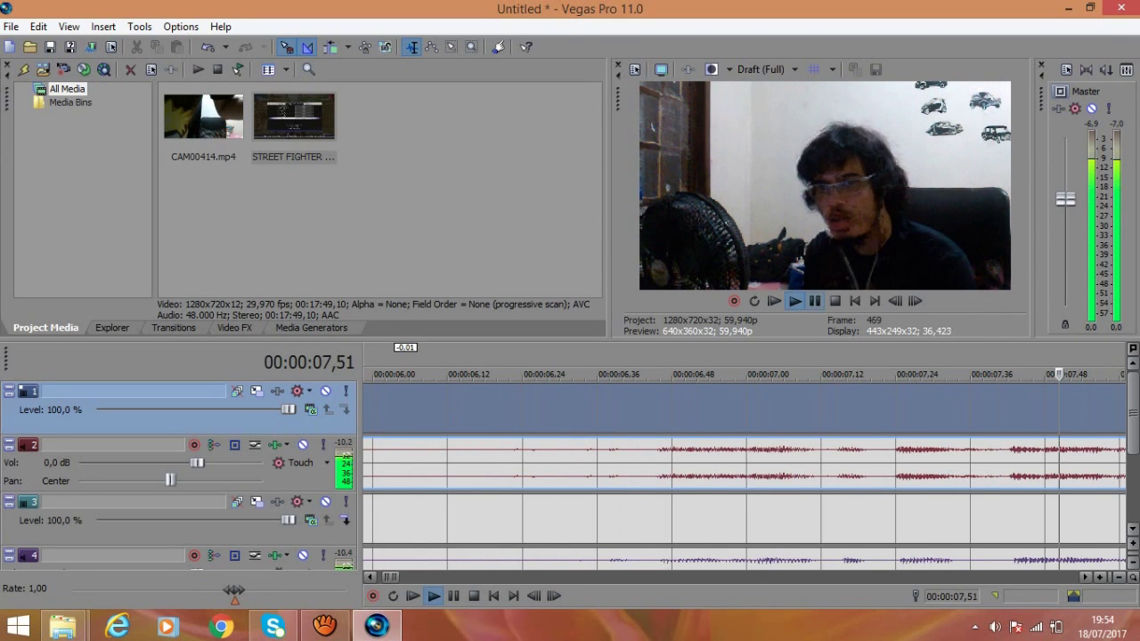
{"action": "left_click", "coordinate": [814, 301]}
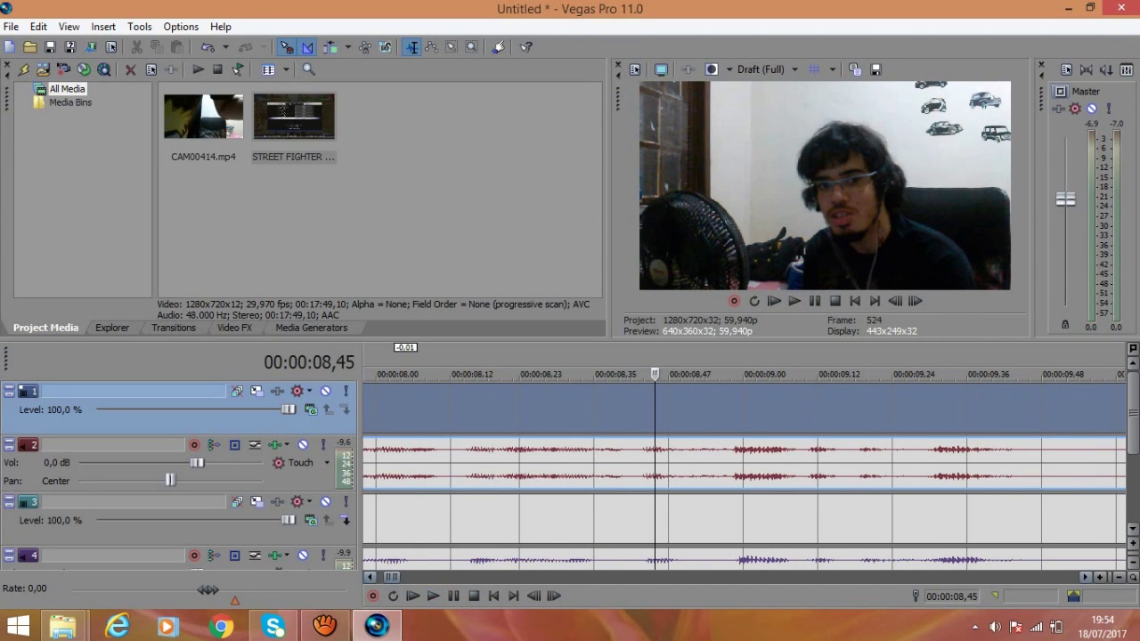
Step: Preview the camera footage at several points in the first minute, ending with the playhead at 00:00:30
{"action": "scroll", "coordinate": [654, 472], "scroll_direction": "down", "scroll_amount": 10}
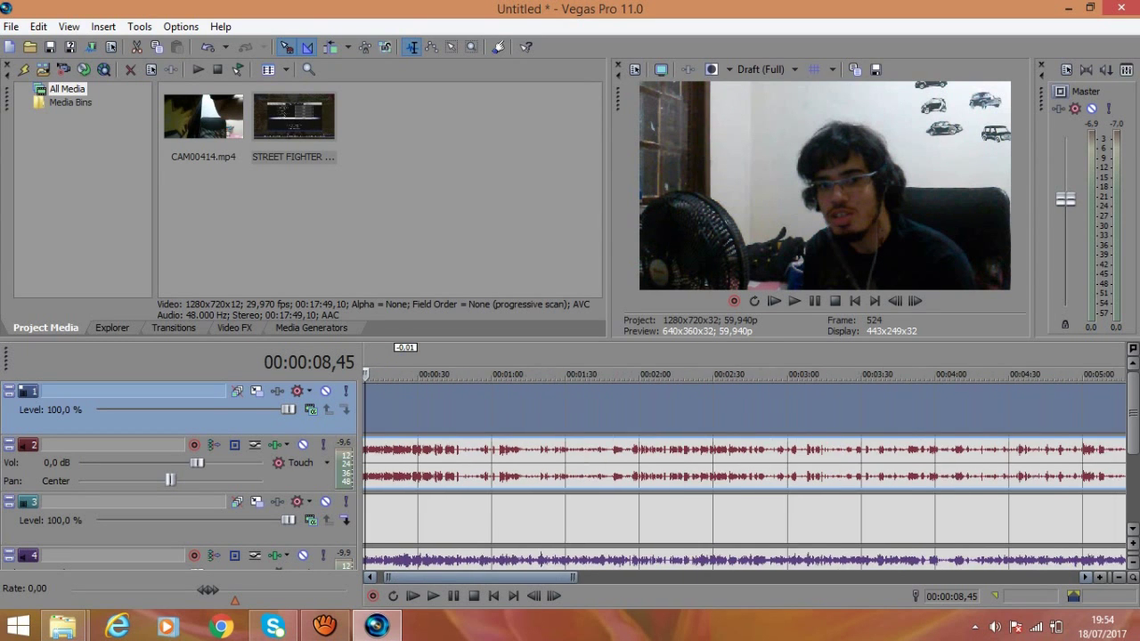
{"action": "scroll", "coordinate": [655, 472], "scroll_direction": "left", "scroll_amount": 1}
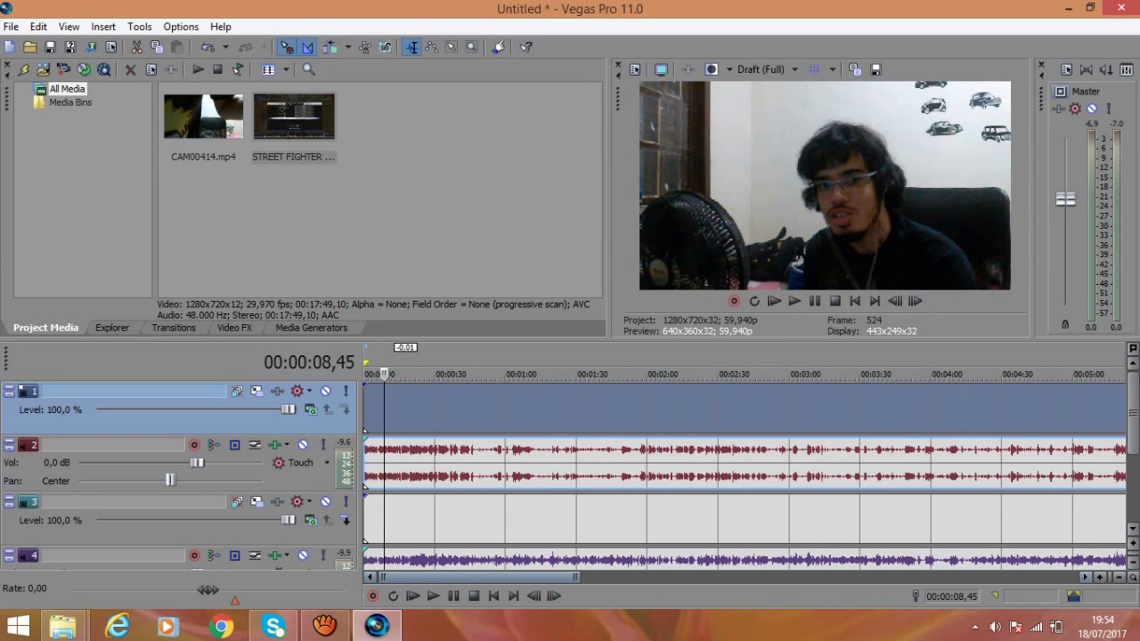
{"action": "left_click", "coordinate": [505, 518]}
{"action": "left_click", "coordinate": [460, 408]}
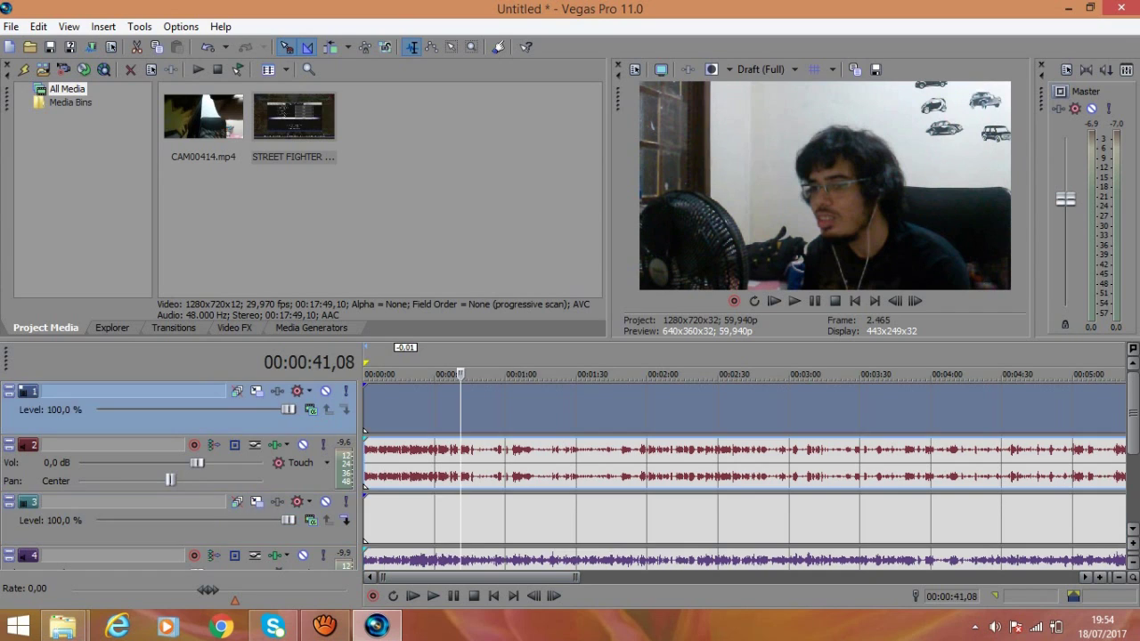
{"action": "left_click", "coordinate": [389, 409]}
{"action": "left_click", "coordinate": [373, 409]}
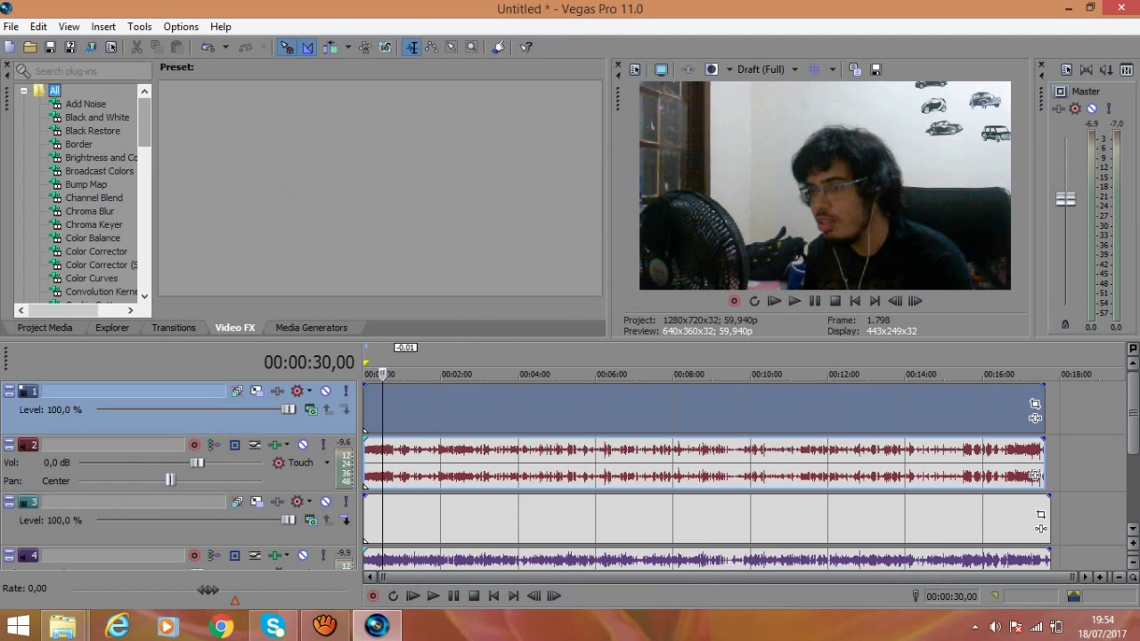
Step: Apply the default preset of the Cookie Cutter video effect to the camera clip
{"action": "left_click_drag", "start_coordinate": [144, 123], "coordinate": [145, 138]}
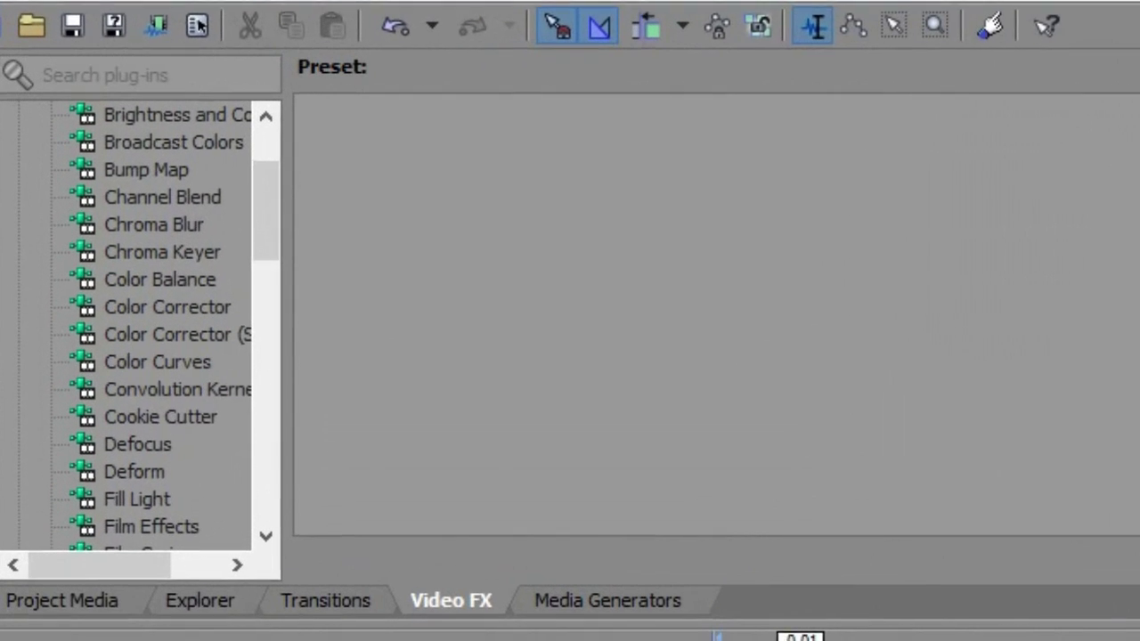
{"action": "left_click", "coordinate": [93, 237]}
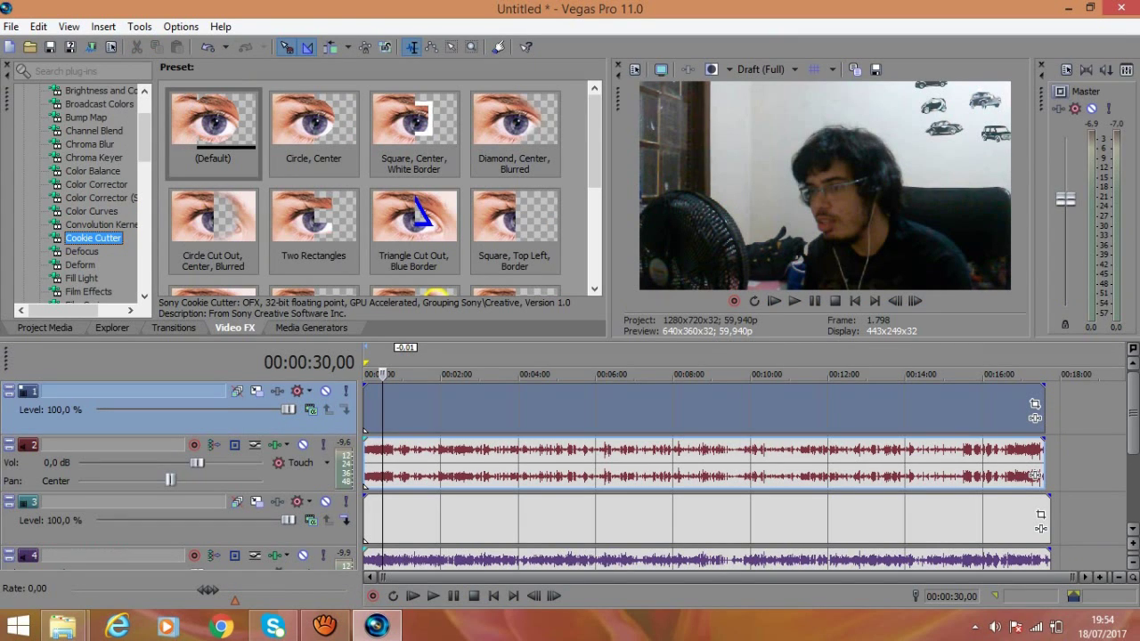
{"action": "left_click", "coordinate": [214, 133]}
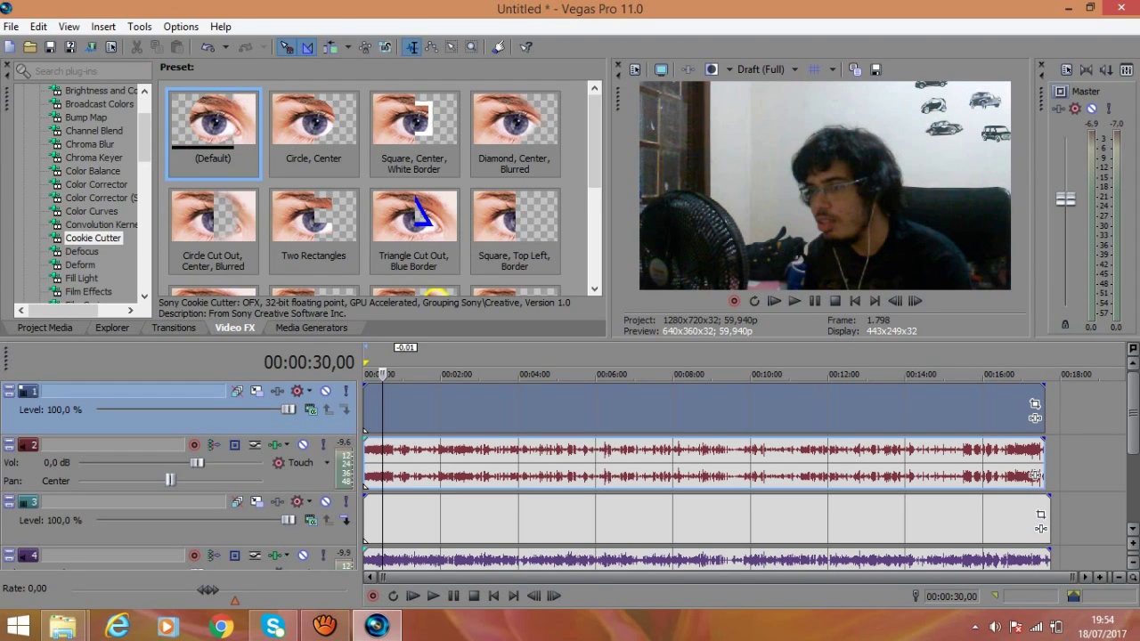
{"action": "left_click_drag", "start_coordinate": [214, 134], "coordinate": [446, 408]}
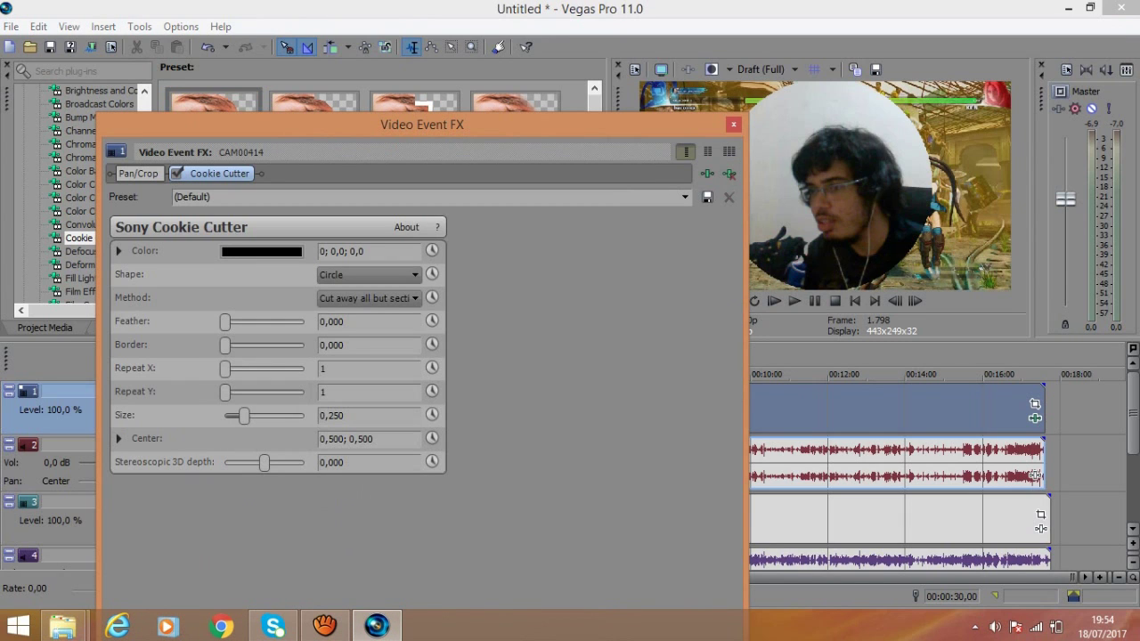
{"action": "left_click_drag", "start_coordinate": [422, 125], "coordinate": [397, 130]}
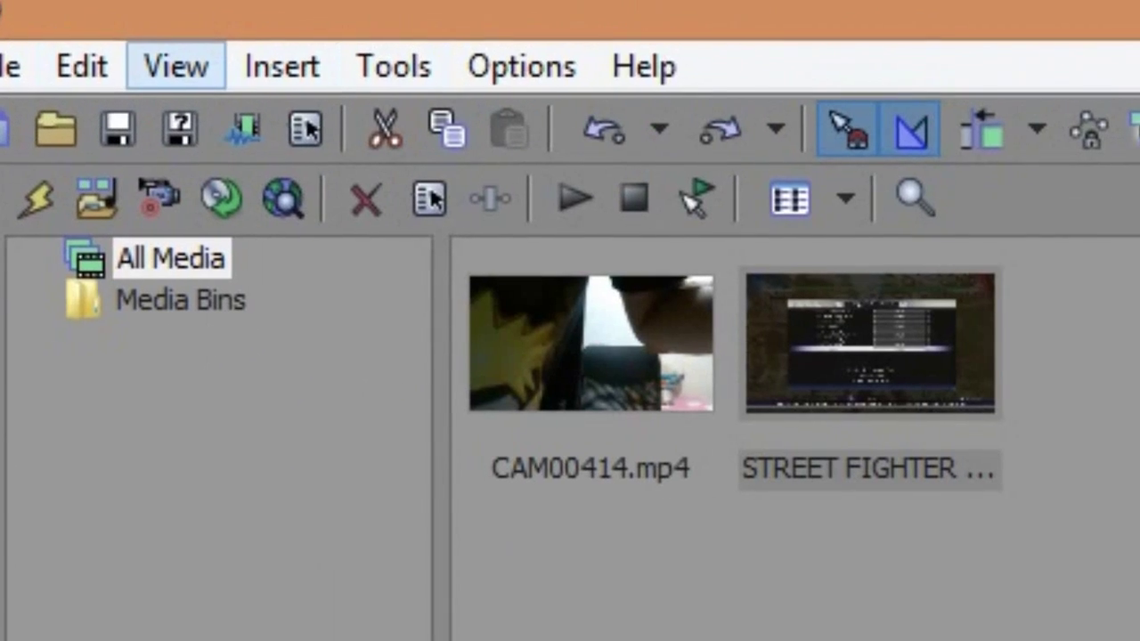
Step: Enable the display of Video FX and bring up the Cookie Cutter effect's presets
{"action": "left_click", "coordinate": [176, 66]}
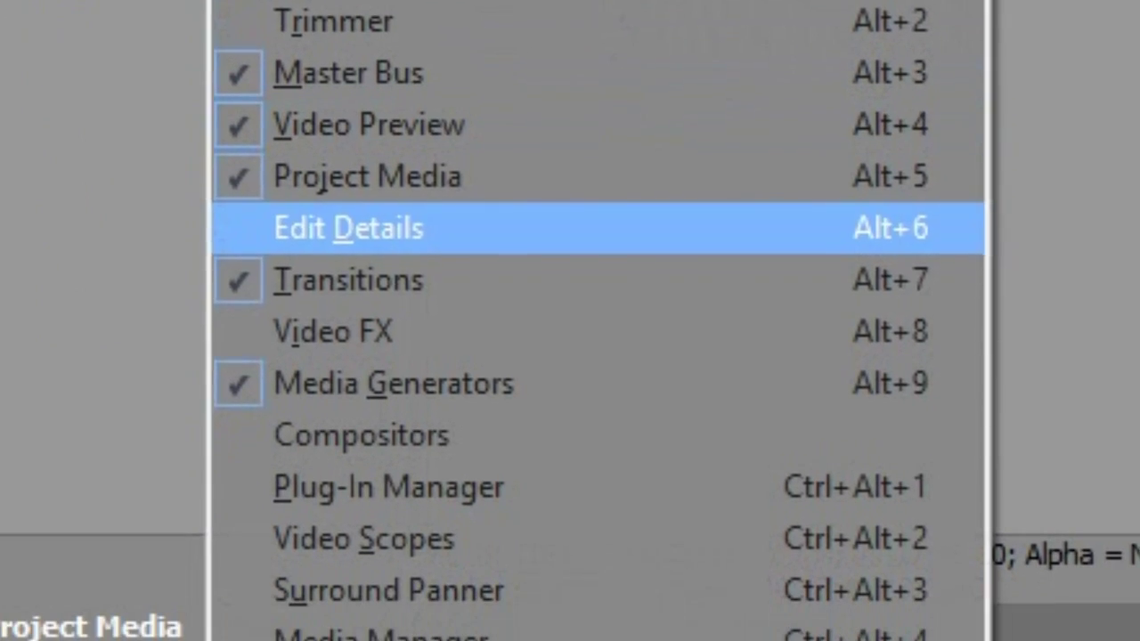
{"action": "left_click", "coordinate": [332, 307]}
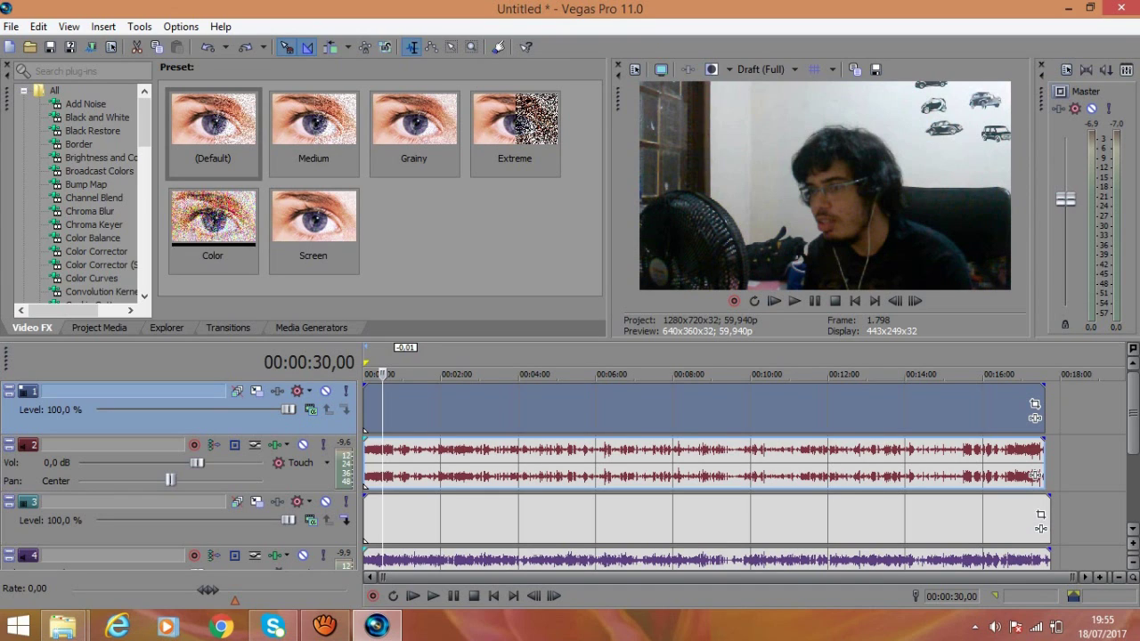
{"action": "left_click_drag", "start_coordinate": [144, 122], "coordinate": [144, 157]}
{"action": "scroll", "coordinate": [81, 196], "scroll_direction": "down", "scroll_amount": 2}
{"action": "scroll", "coordinate": [80, 196], "scroll_direction": "up", "scroll_amount": 1}
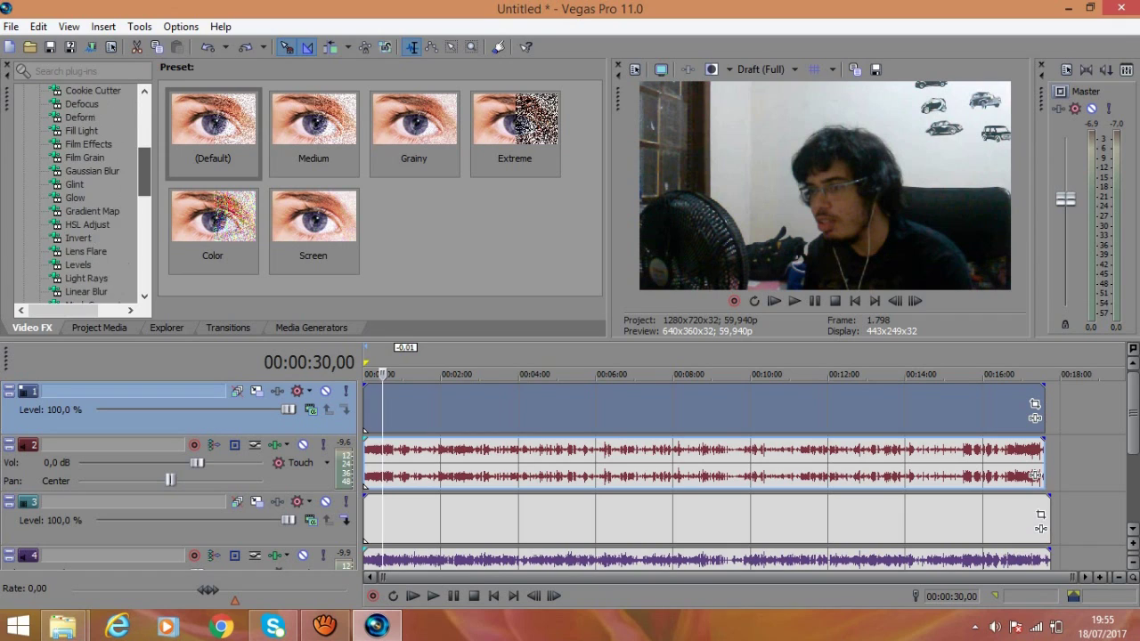
{"action": "scroll", "coordinate": [81, 196], "scroll_direction": "up", "scroll_amount": 1}
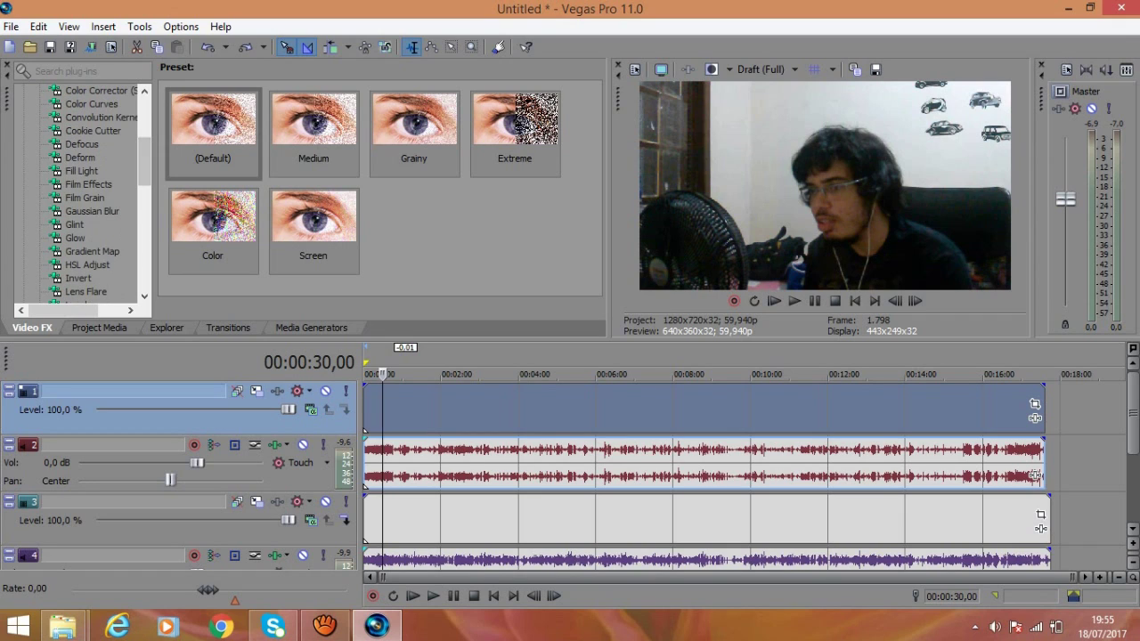
{"action": "left_click", "coordinate": [93, 131]}
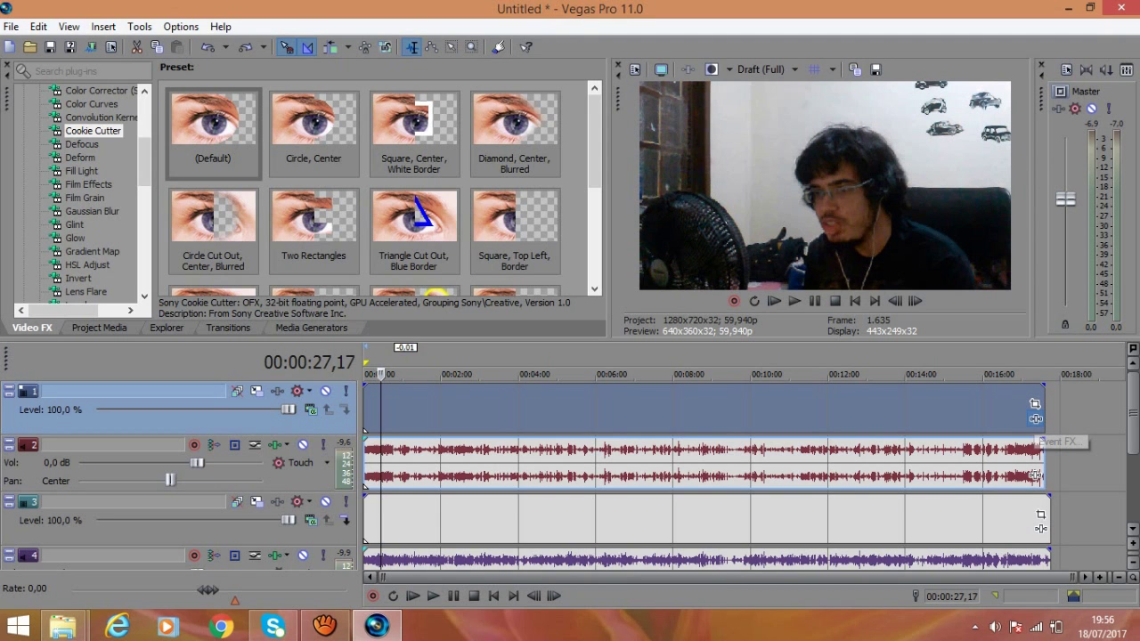
Step: Add the Sony Cookie Cutter plug-in to the camera clip's event effects chain
{"action": "left_click", "coordinate": [850, 341]}
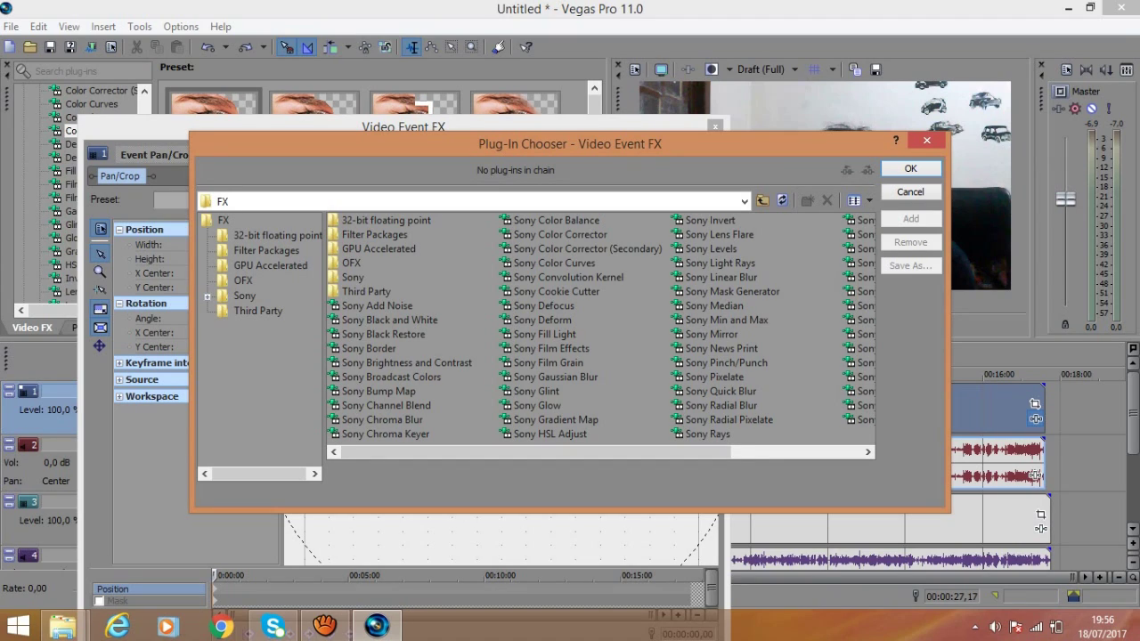
{"action": "left_click", "coordinate": [556, 292]}
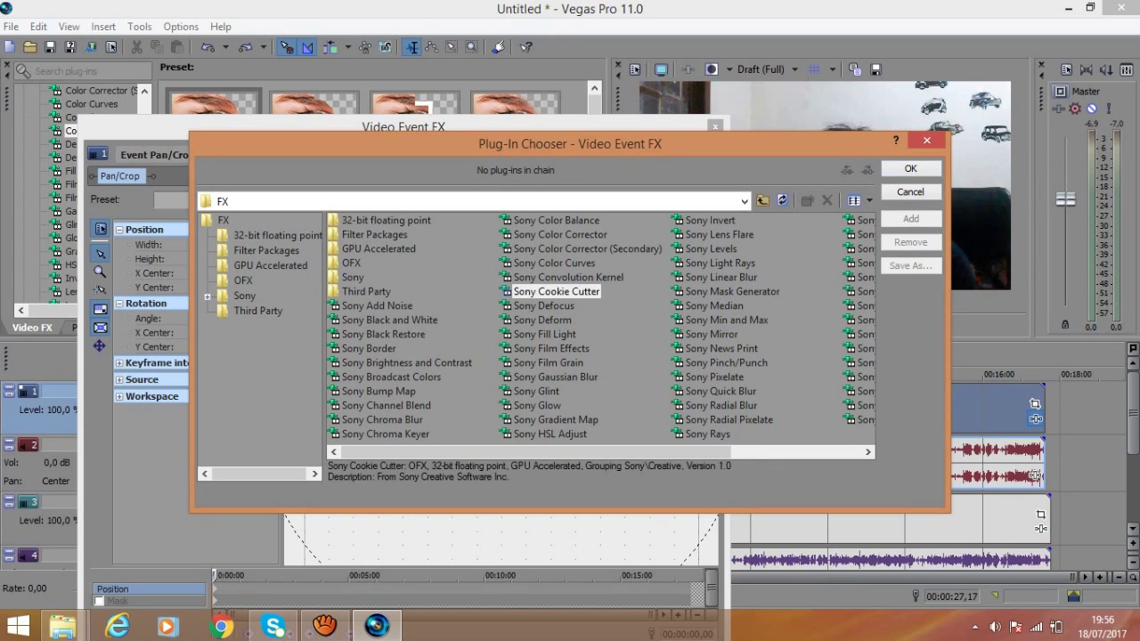
{"action": "left_click", "coordinate": [910, 168]}
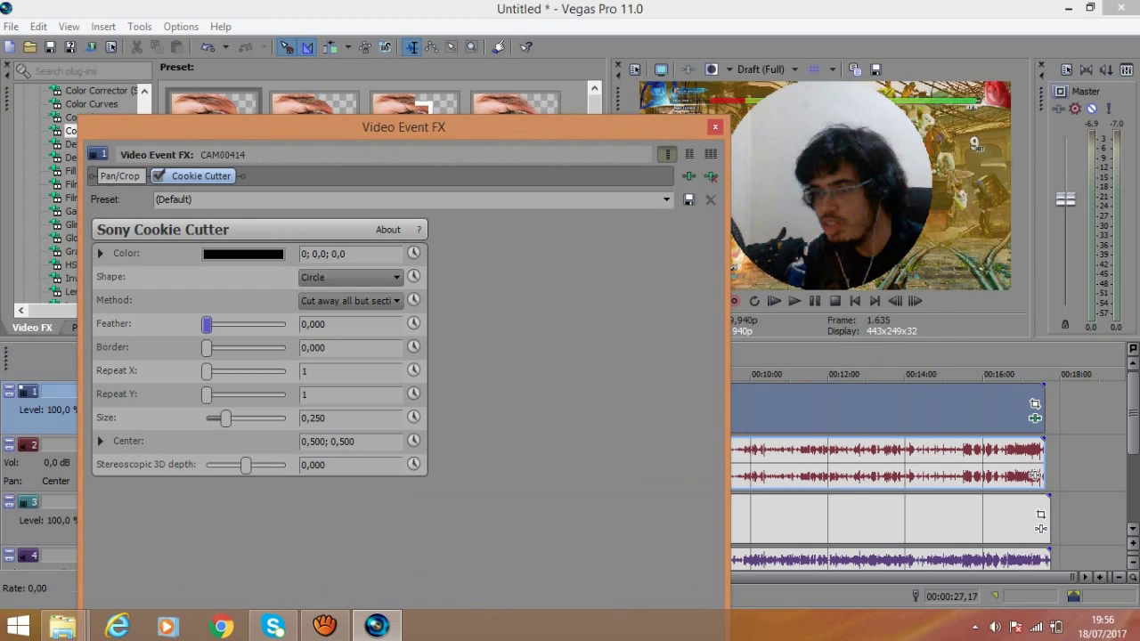
Step: Give the circular camera cut-out a black border of 0,032 and set its size to 0,189
{"action": "mouse_move", "coordinate": [207, 348]}
{"action": "left_mouse_down"}
{"action": "mouse_move", "coordinate": [207, 371]}
{"action": "mouse_move", "coordinate": [250, 371]}
{"action": "mouse_move", "coordinate": [206, 370]}
{"action": "left_mouse_up"}
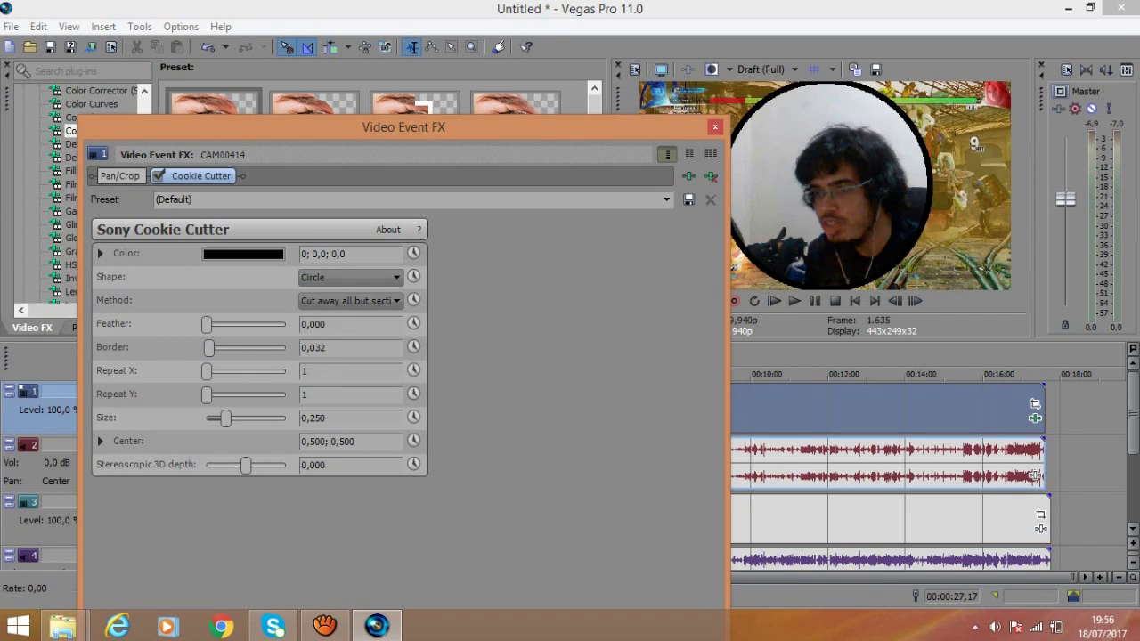
{"action": "left_click_drag", "start_coordinate": [225, 418], "coordinate": [220, 417]}
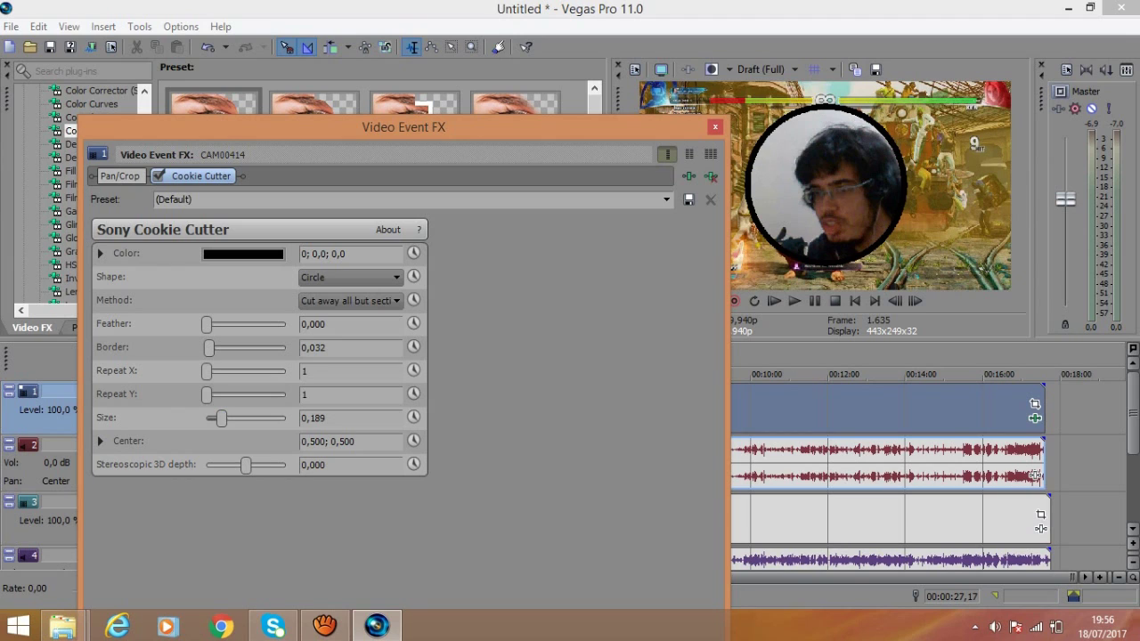
{"action": "left_click", "coordinate": [715, 127]}
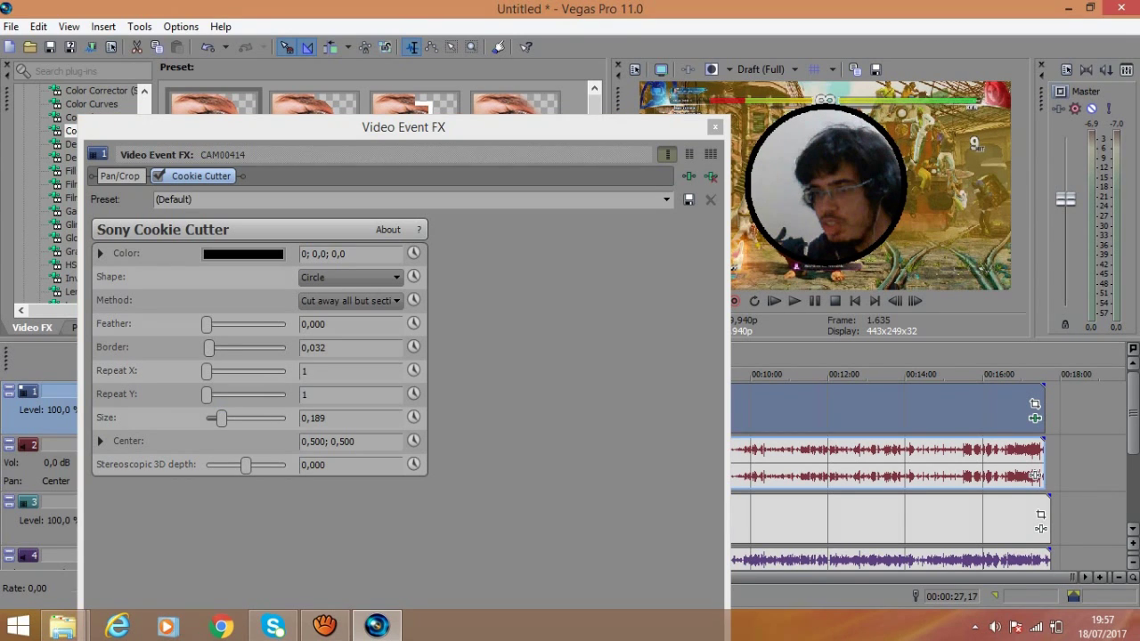
Step: Shift the circular cut-out's center slightly rightward over the face, and set its size to 0,232
{"action": "left_click", "coordinate": [101, 442]}
{"action": "left_click_drag", "start_coordinate": [261, 498], "coordinate": [266, 499]}
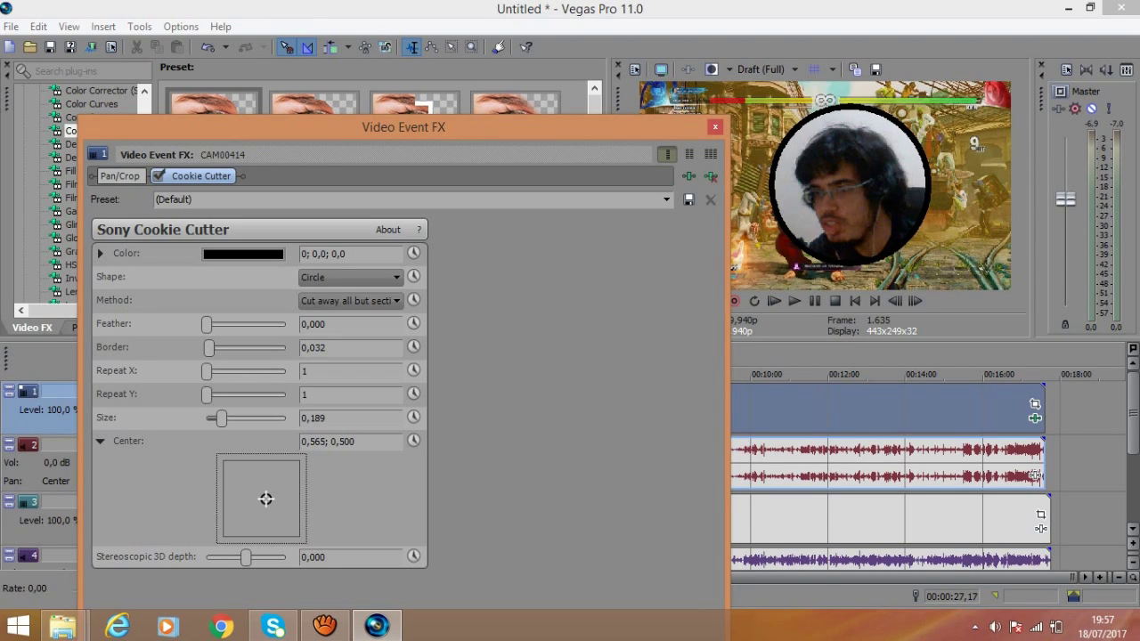
{"action": "left_click", "coordinate": [222, 419]}
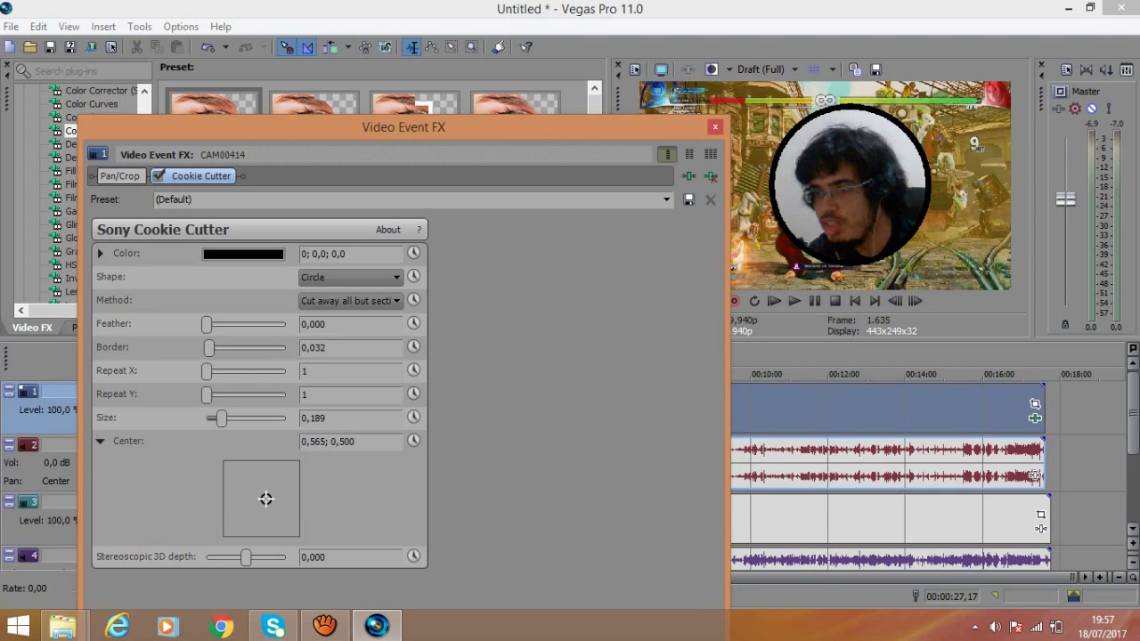
{"action": "key", "text": "Right"}
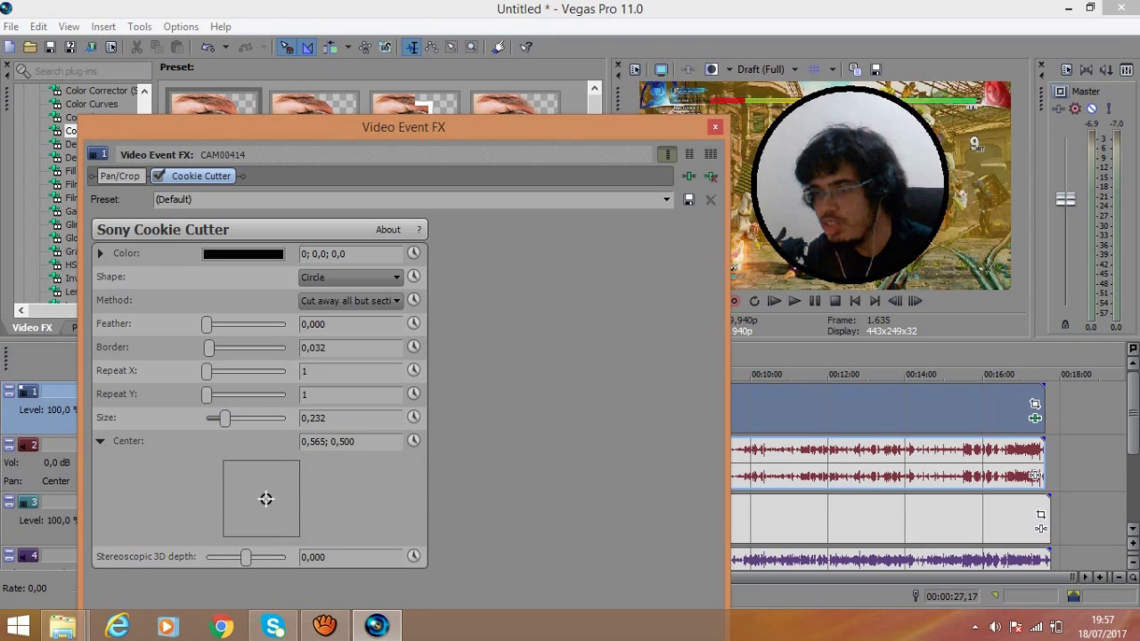
{"action": "left_click_drag", "start_coordinate": [265, 498], "coordinate": [268, 500]}
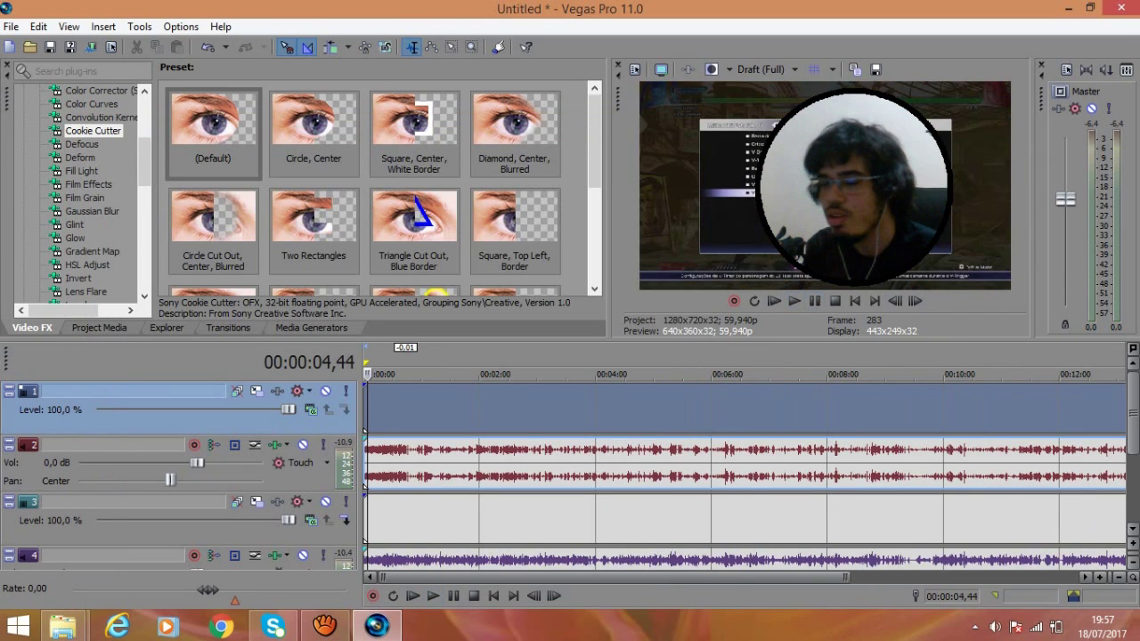
{"action": "scroll", "coordinate": [1065, 475], "scroll_direction": "down", "scroll_amount": 5}
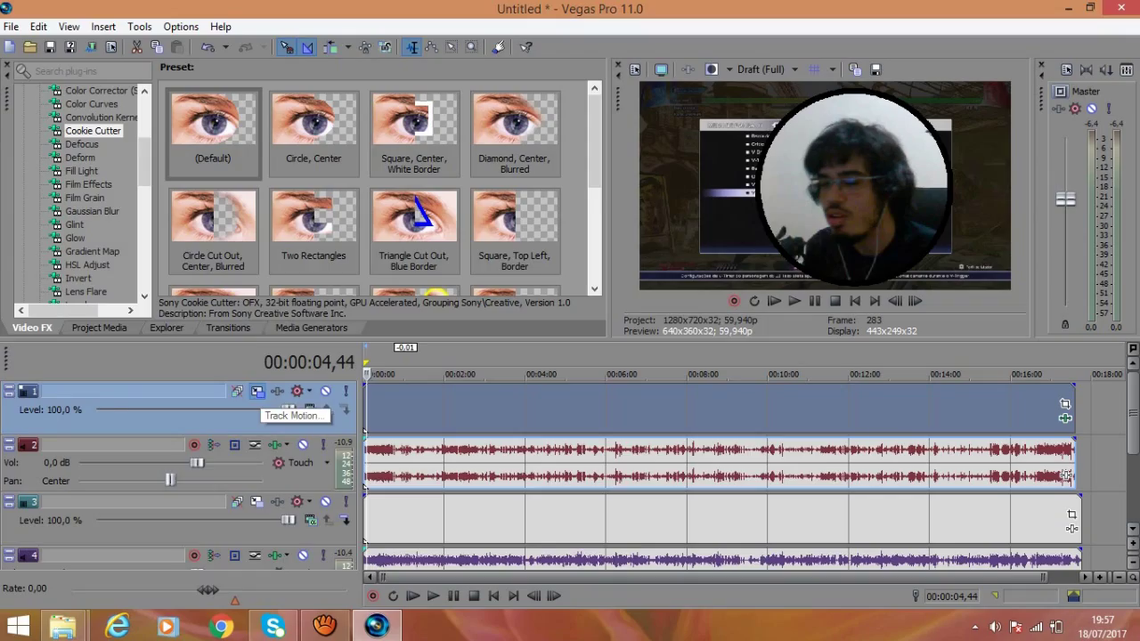
Step: Shrink the circular facecam with Track Motion on track 1 and place it in the upper-left corner of the gameplay frame
{"action": "left_click", "coordinate": [461, 269]}
{"action": "left_click_drag", "start_coordinate": [457, 231], "coordinate": [196, 142]}
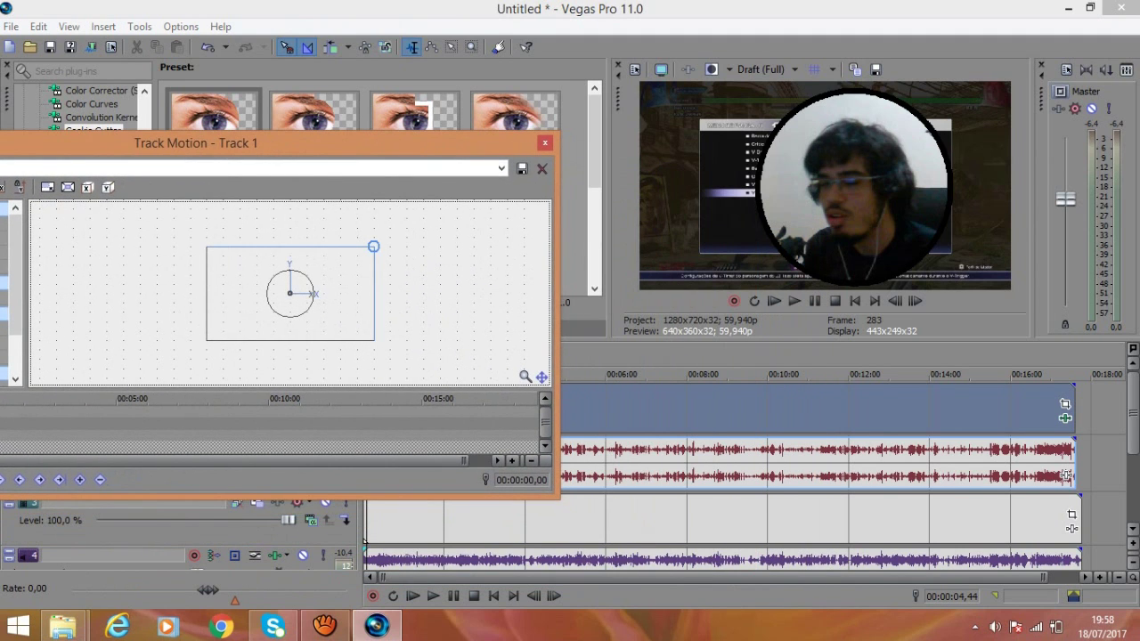
{"action": "left_click_drag", "start_coordinate": [374, 247], "coordinate": [211, 256]}
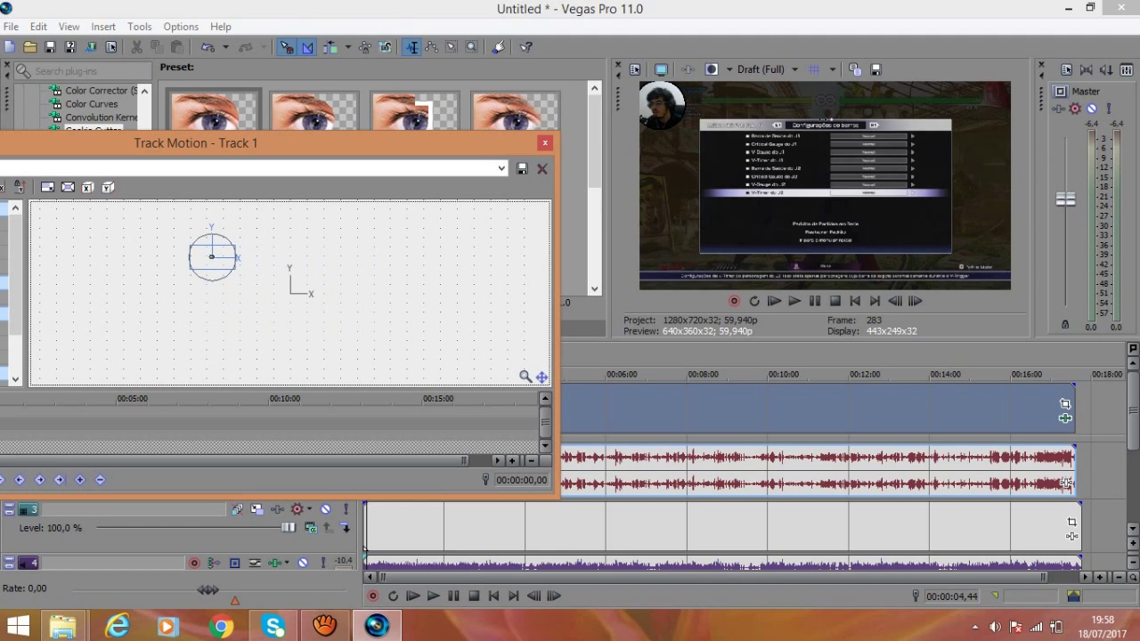
{"action": "left_click_drag", "start_coordinate": [211, 257], "coordinate": [211, 256]}
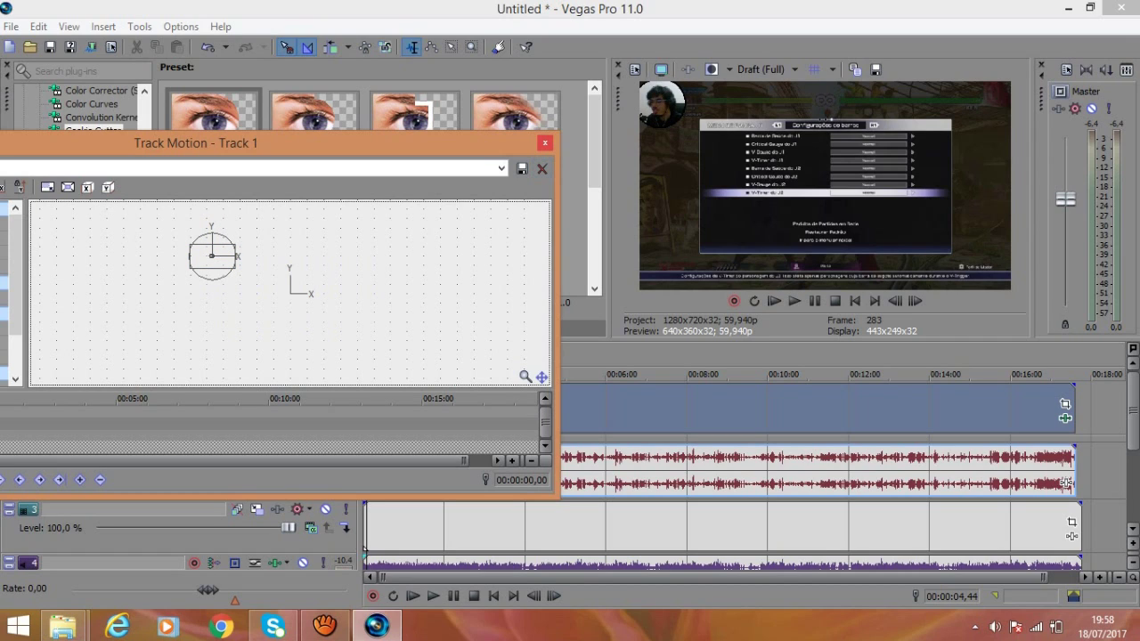
{"action": "left_click", "coordinate": [545, 143]}
Step: Extend the loop region over the whole project, from 00:00:00,00 to the end of the gameplay clip at 00:17:45,57
{"action": "left_click", "coordinate": [438, 406]}
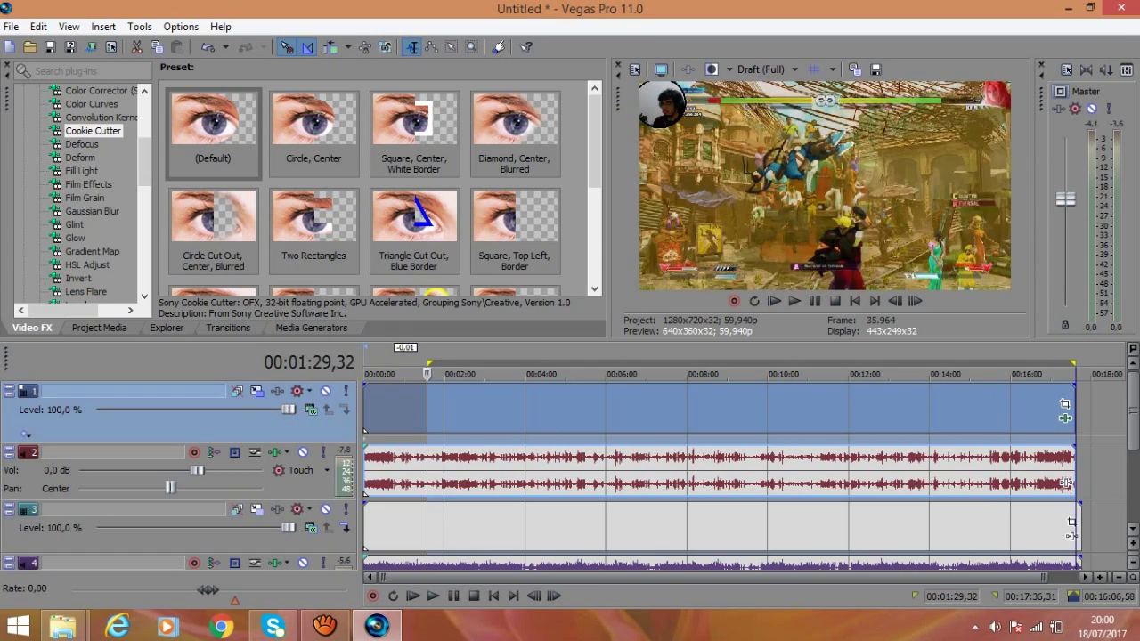
{"action": "left_click_drag", "start_coordinate": [428, 363], "coordinate": [365, 364]}
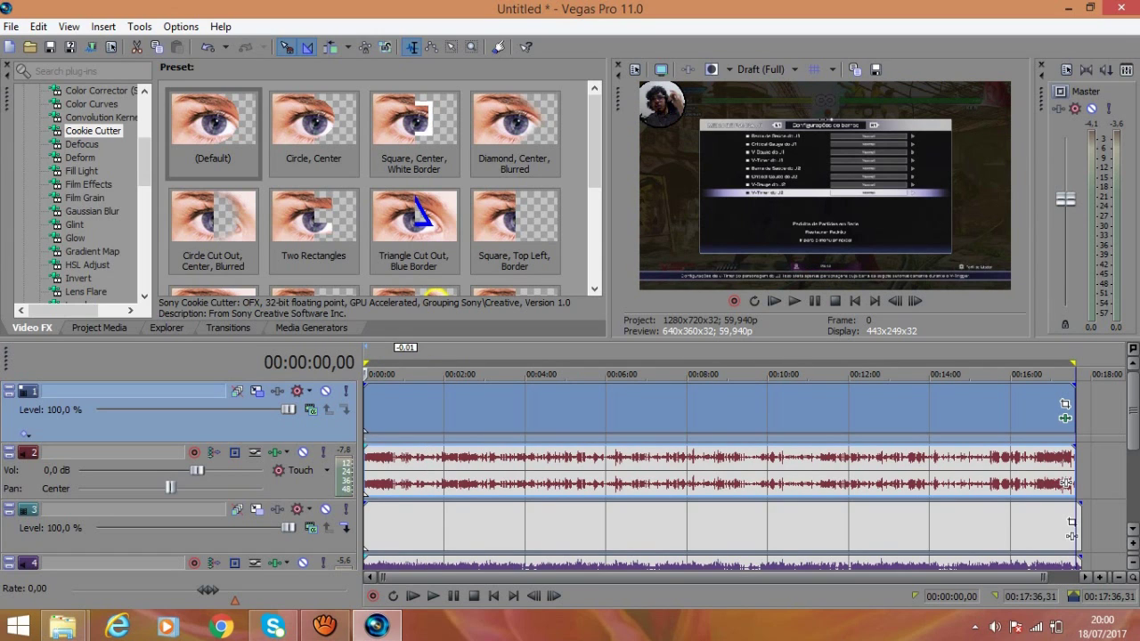
{"action": "key", "text": "ctrl+End"}
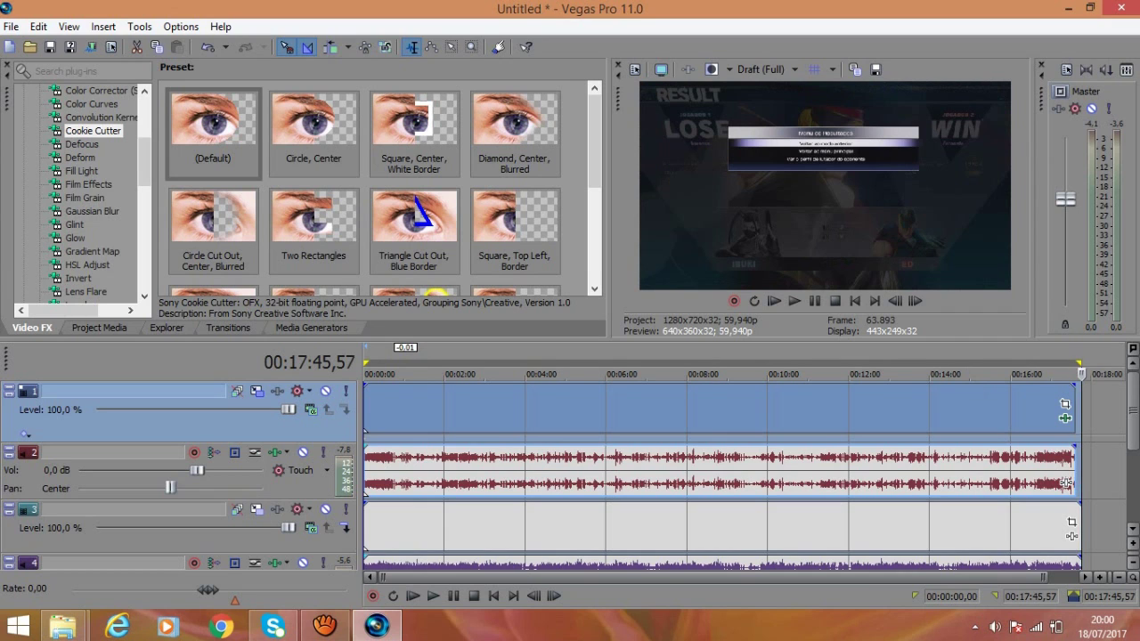
{"action": "left_click_drag", "start_coordinate": [1133, 410], "coordinate": [1132, 463]}
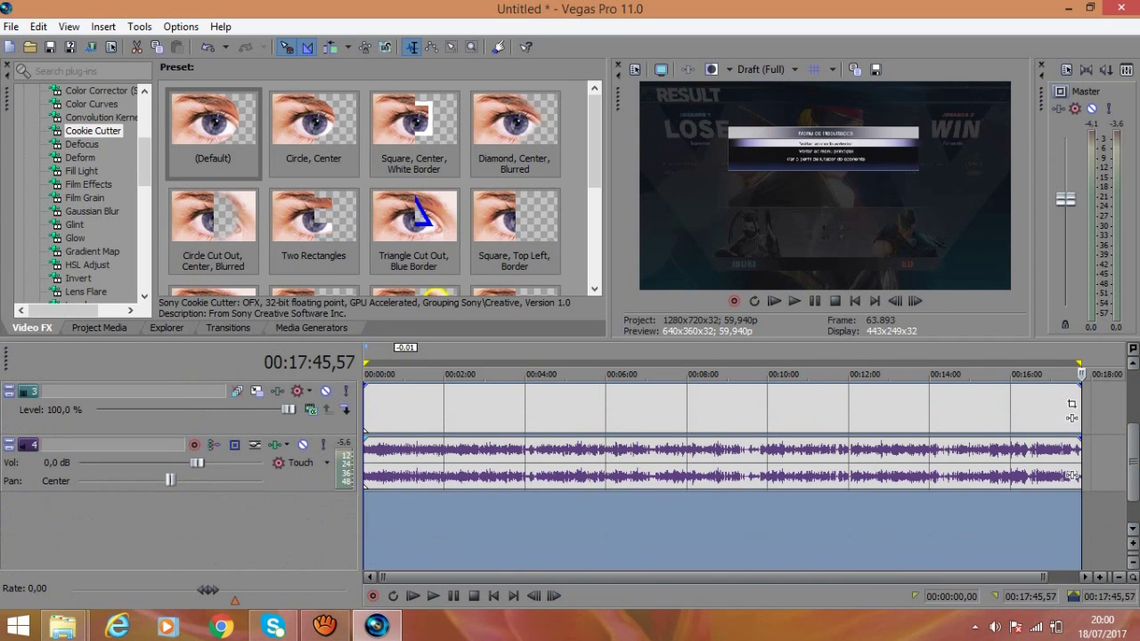
{"action": "scroll", "coordinate": [1071, 476], "scroll_direction": "up", "scroll_amount": 2}
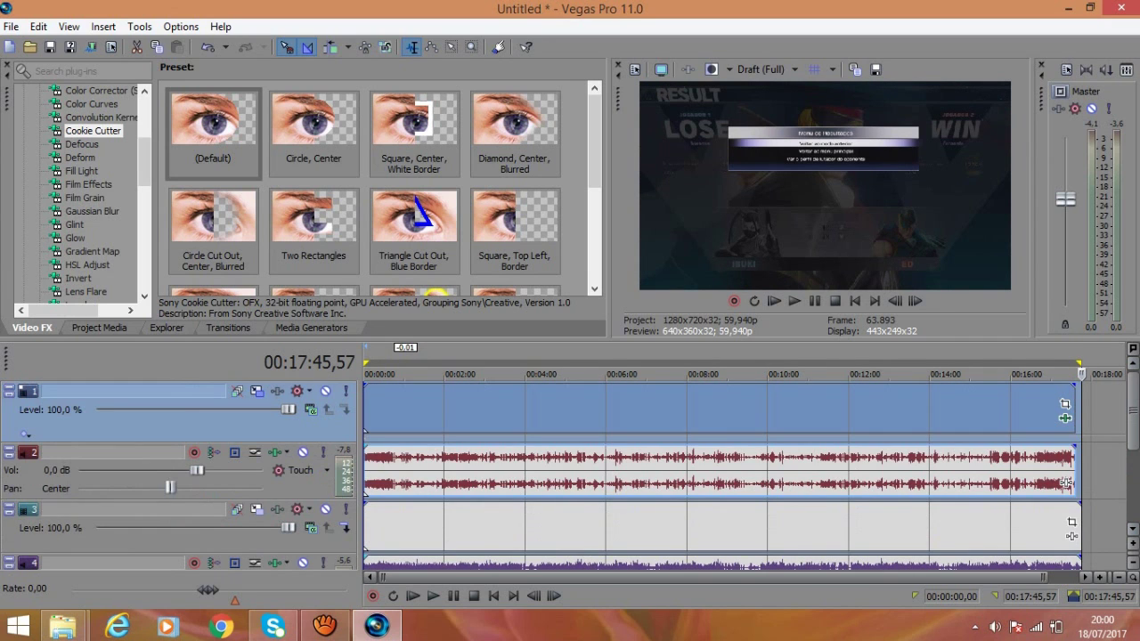
Step: Bring up the Render As settings and name the output file gameplay.wmv
{"action": "left_click", "coordinate": [11, 26]}
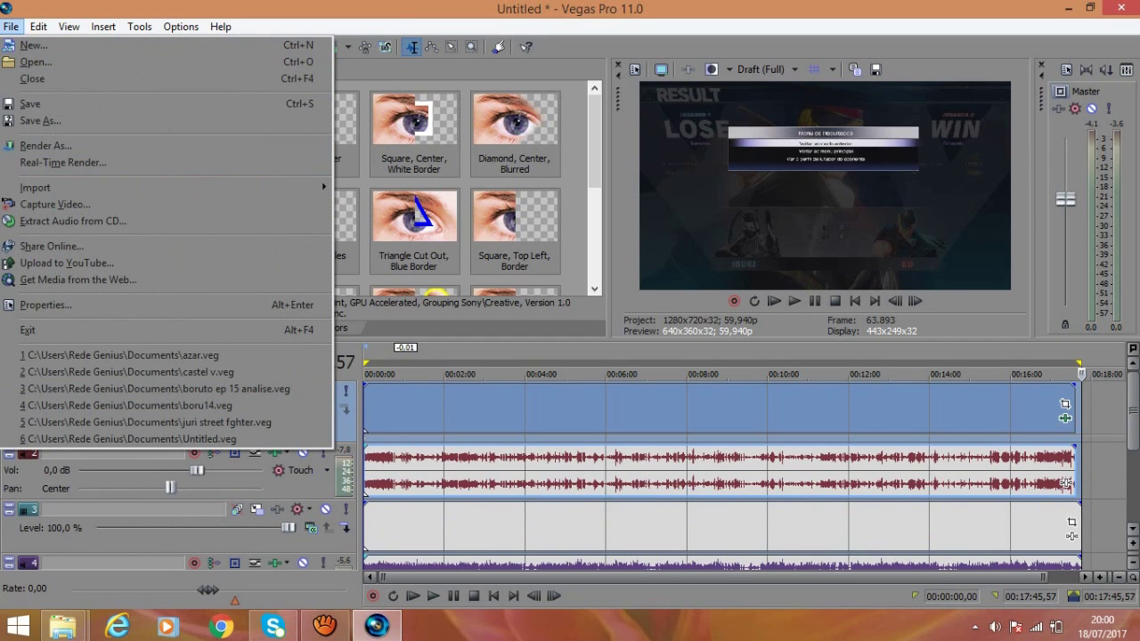
{"action": "left_click", "coordinate": [45, 145]}
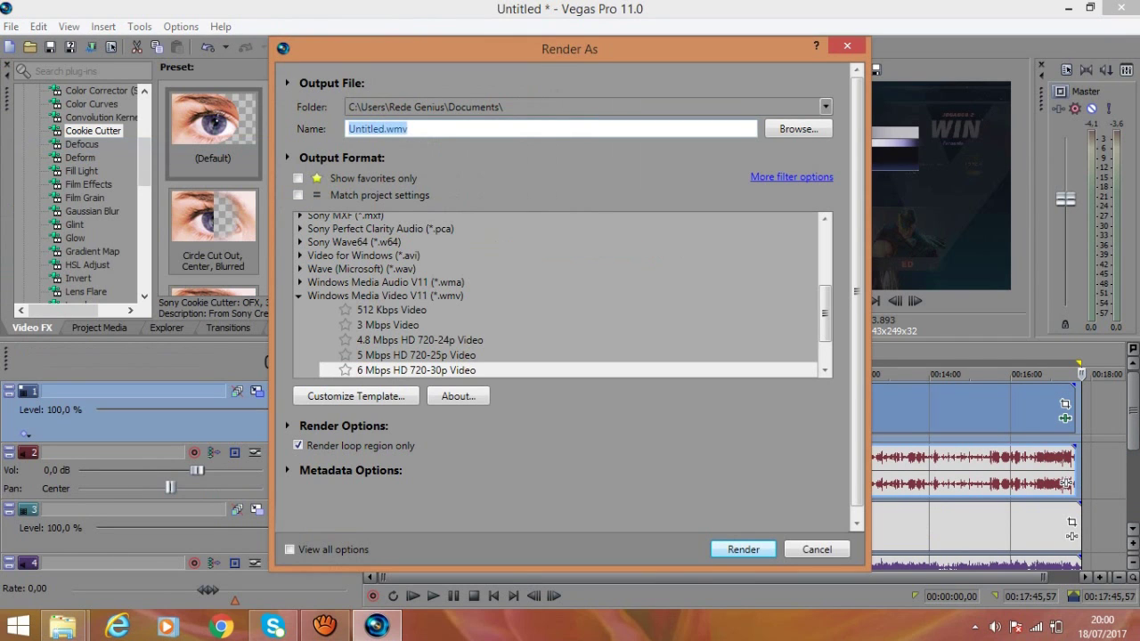
{"action": "left_click", "coordinate": [384, 129]}
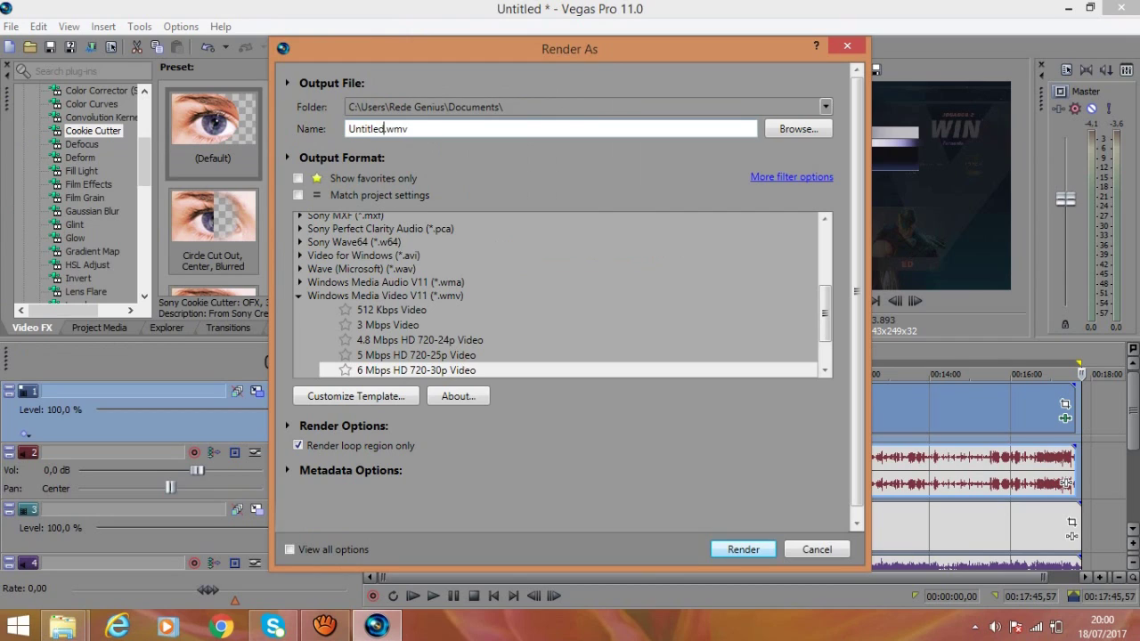
{"action": "key", "text": "BackSpace"}
{"action": "key", "text": "BackSpace"}
{"action": "key", "text": "BackSpace"}
{"action": "key", "text": "BackSpace"}
{"action": "key", "text": "BackSpace"}
{"action": "key", "text": "BackSpace"}
{"action": "key", "text": "BackSpace"}
{"action": "key", "text": "BackSpace"}
{"action": "type", "text": "gameplay"}
Step: Review the Windows Media Video V11 templates and start rendering the loop region with 6 Mbps HD 720-30p Video
{"action": "left_click_drag", "start_coordinate": [826, 313], "coordinate": [826, 252]}
{"action": "scroll", "coordinate": [561, 294], "scroll_direction": "down", "scroll_amount": 6}
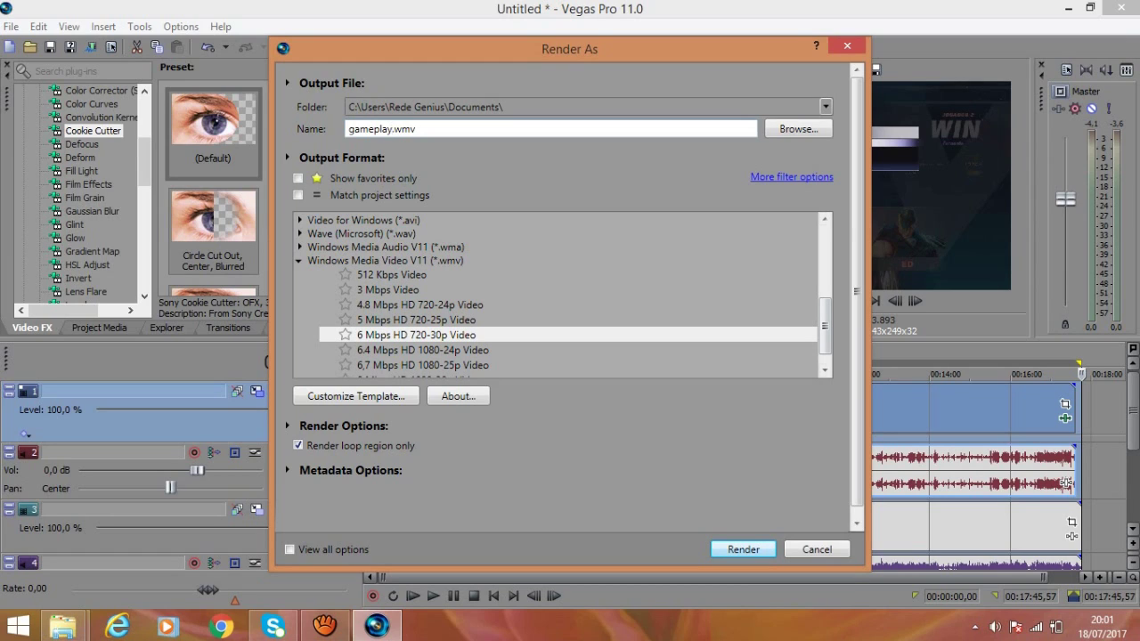
{"action": "scroll", "coordinate": [563, 293], "scroll_direction": "down", "scroll_amount": 1}
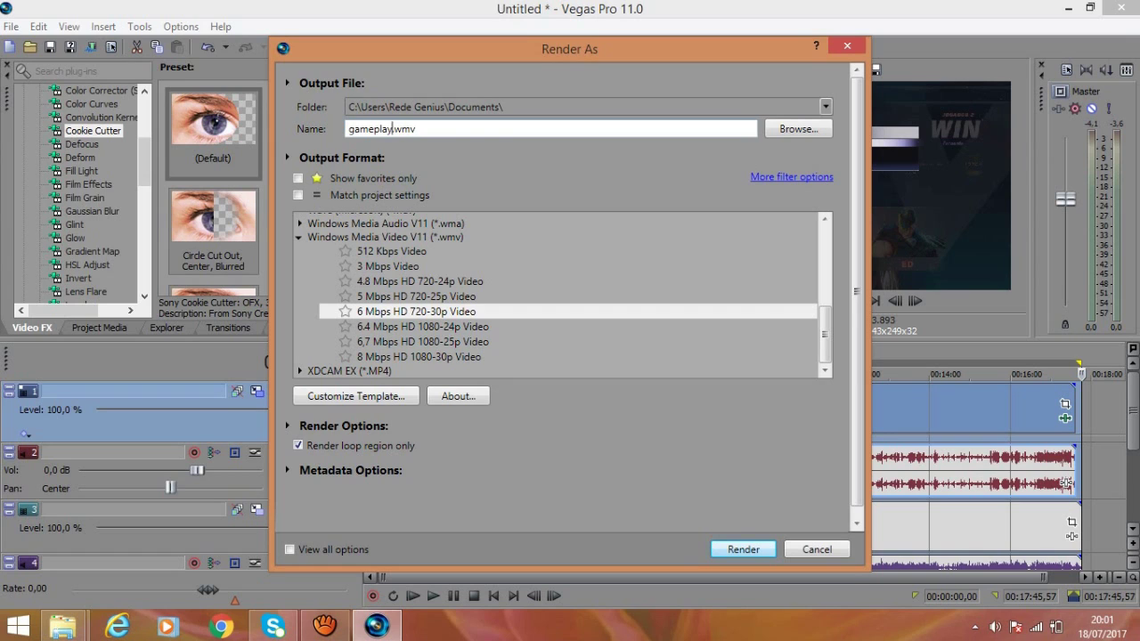
{"action": "mouse_move", "coordinate": [824, 335]}
{"action": "left_mouse_down"}
{"action": "mouse_move", "coordinate": [824, 302]}
{"action": "mouse_move", "coordinate": [825, 336]}
{"action": "left_mouse_up"}
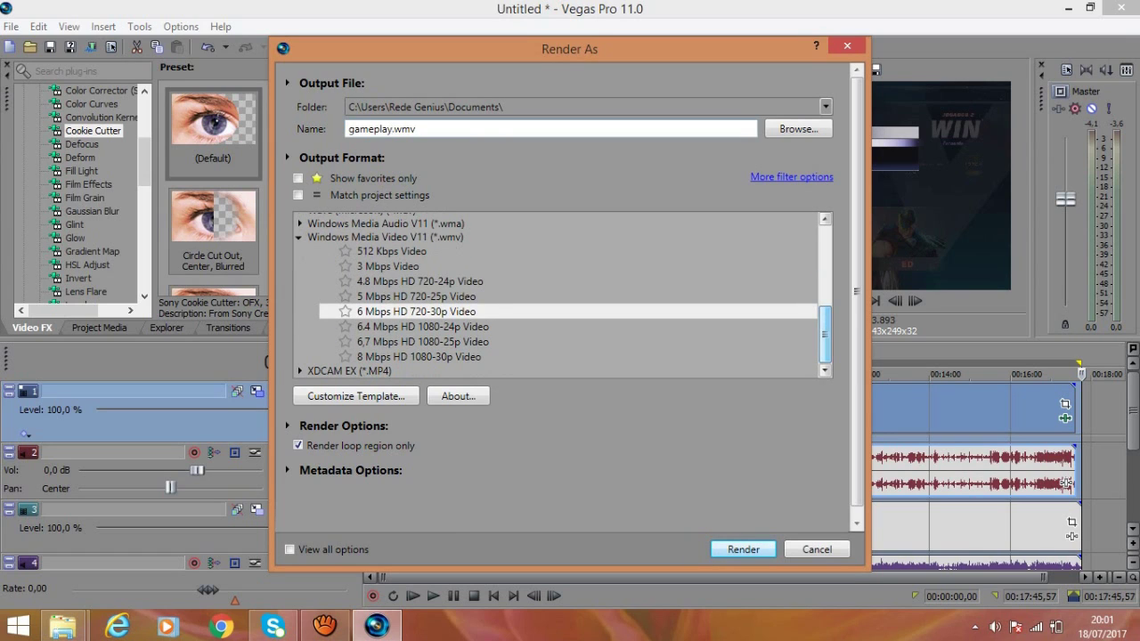
{"action": "left_click", "coordinate": [743, 549]}
{"action": "key", "text": "Return"}
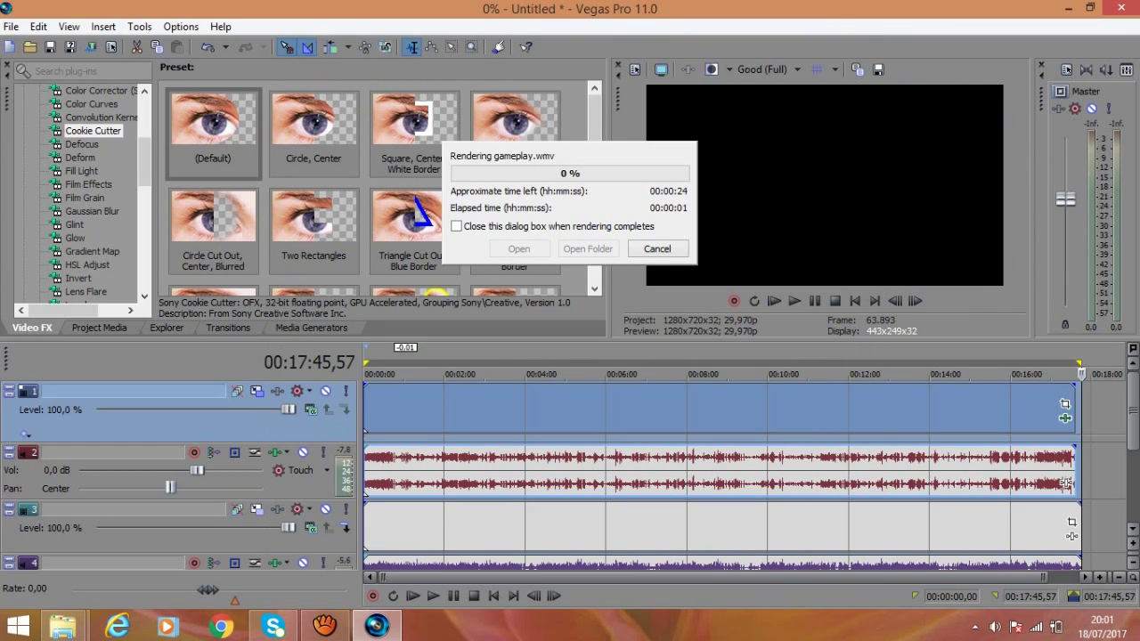